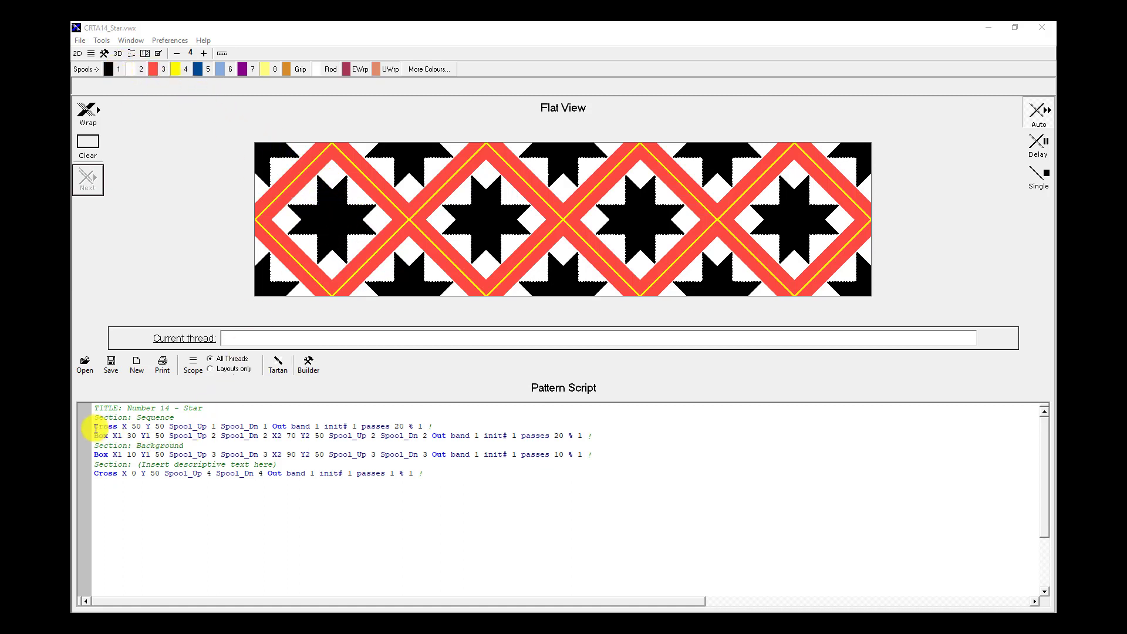
- Assign the NERBS ShadePacks colour Orange 2 to spool 1
left_click_drag(96, 429, 254, 427)
left_click(265, 427)
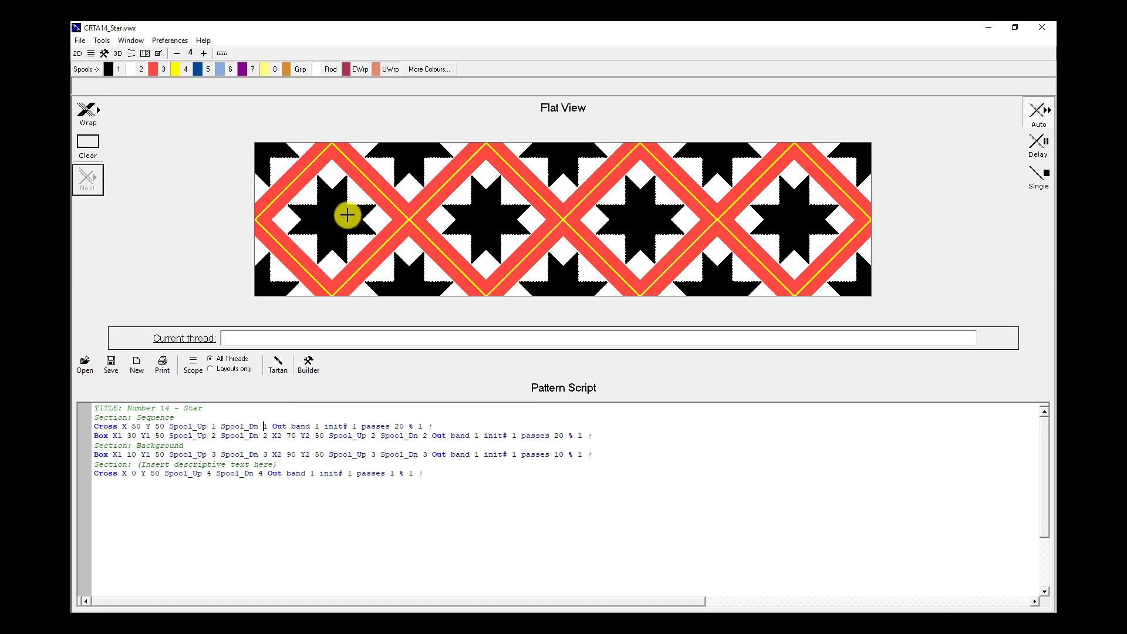
left_click(111, 69)
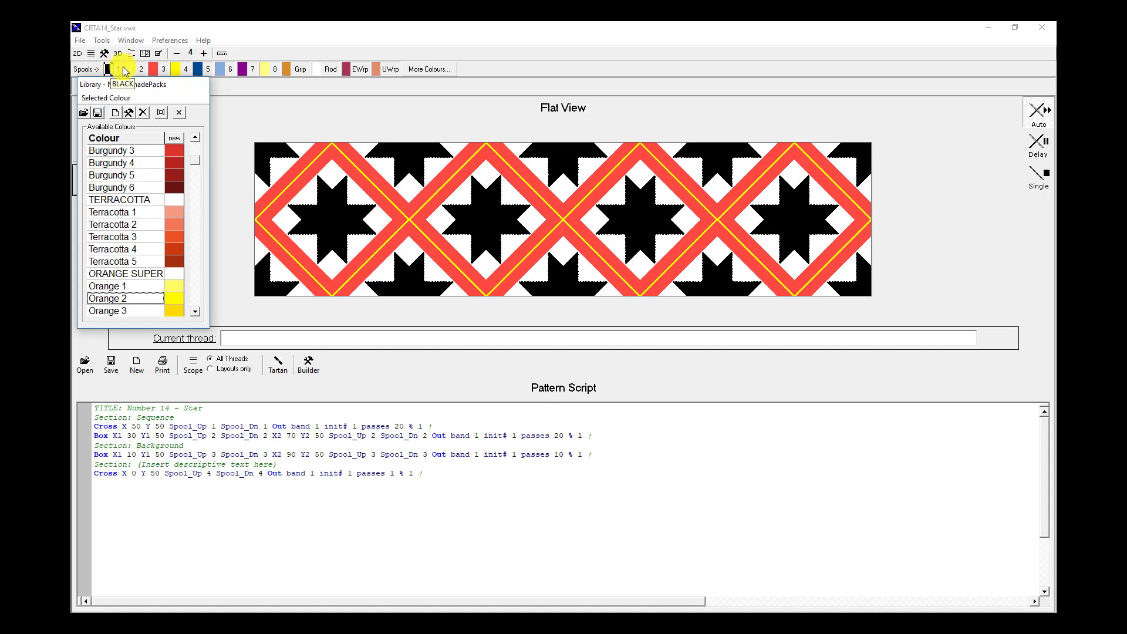
left_click(195, 312)
left_click(195, 312)
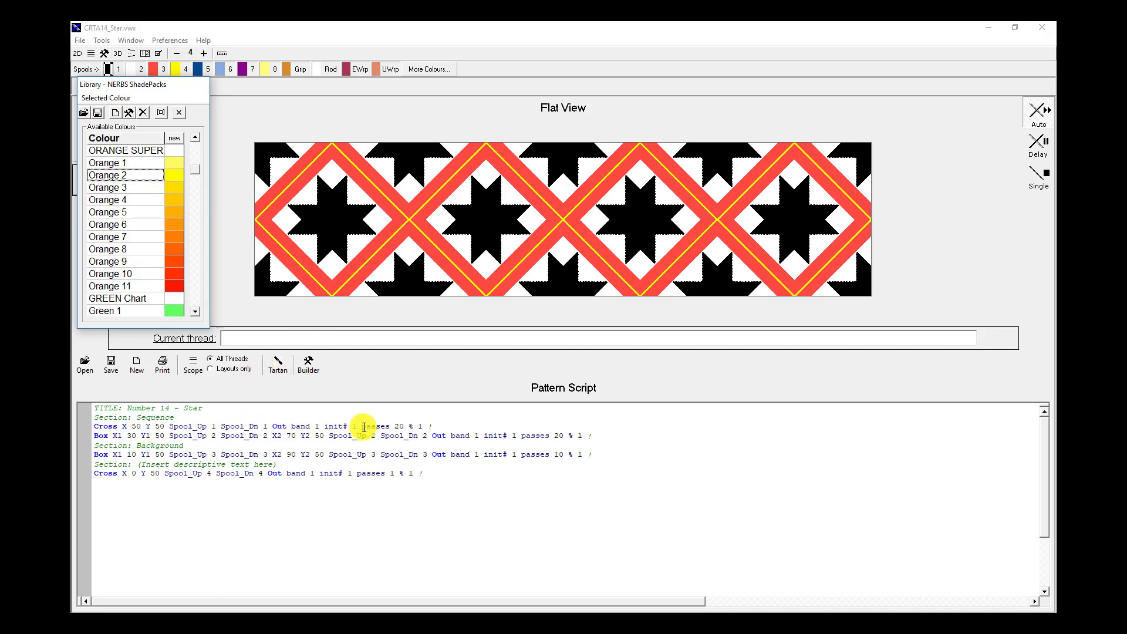
double_click(401, 427)
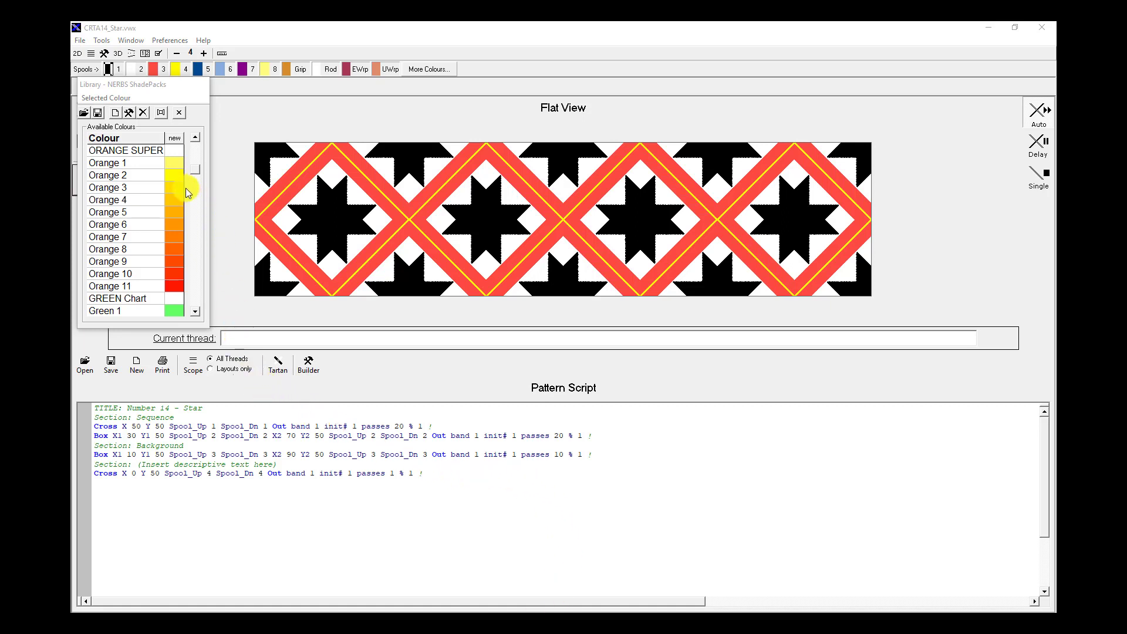
left_click(174, 177)
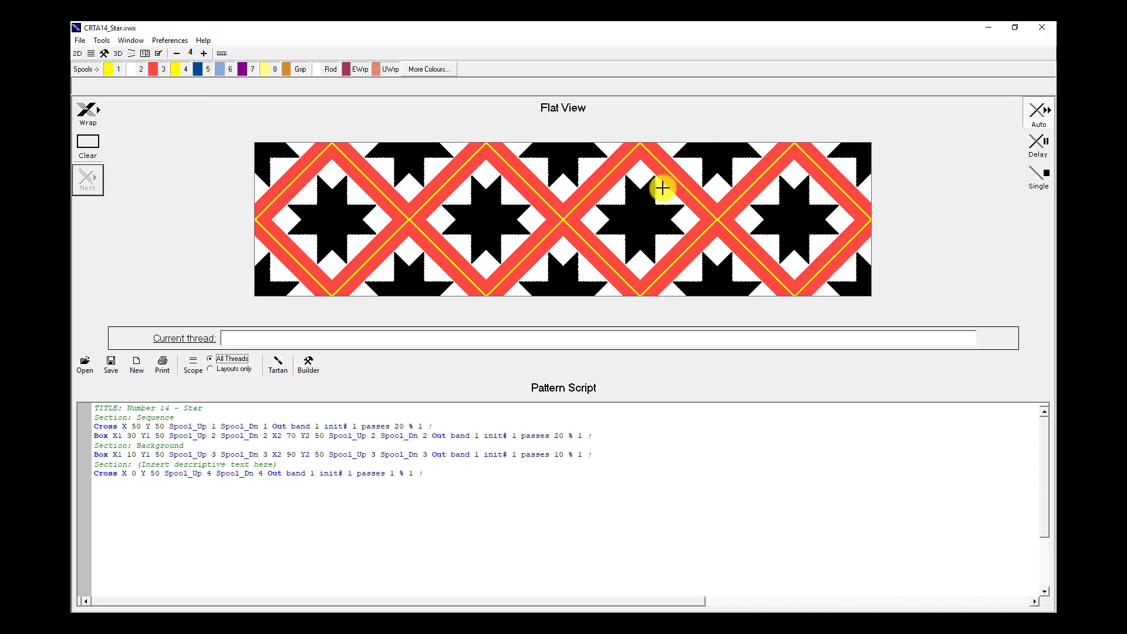
- Switch to Single mode, clear the band and begin a new wrap, acknowledging the Wrapping message
left_click(1048, 183)
left_click(95, 139)
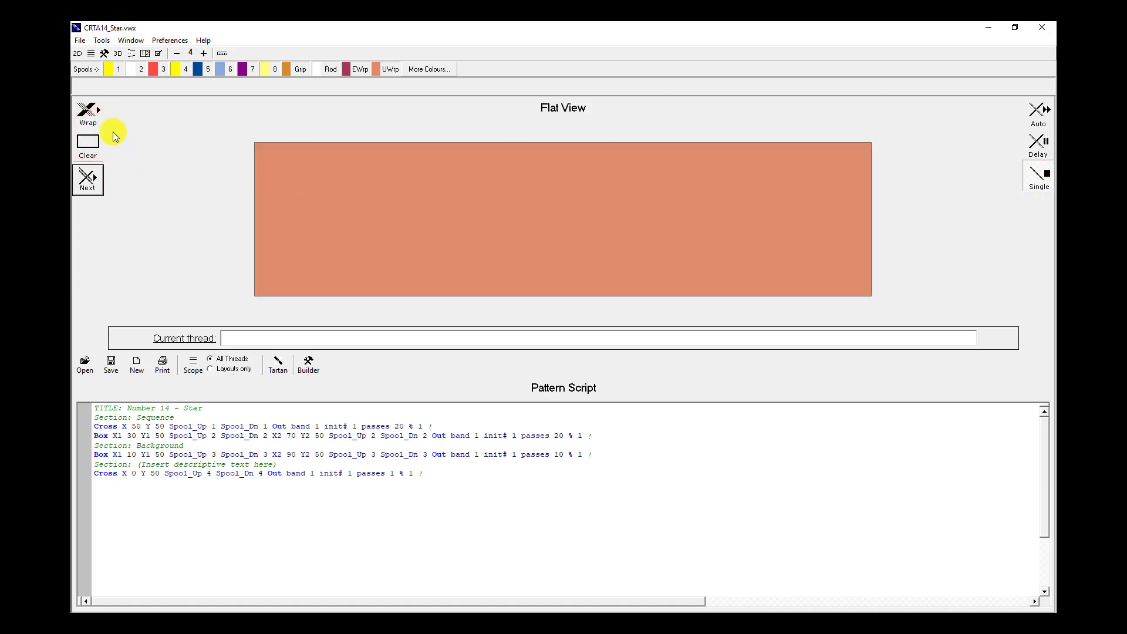
left_click(89, 112)
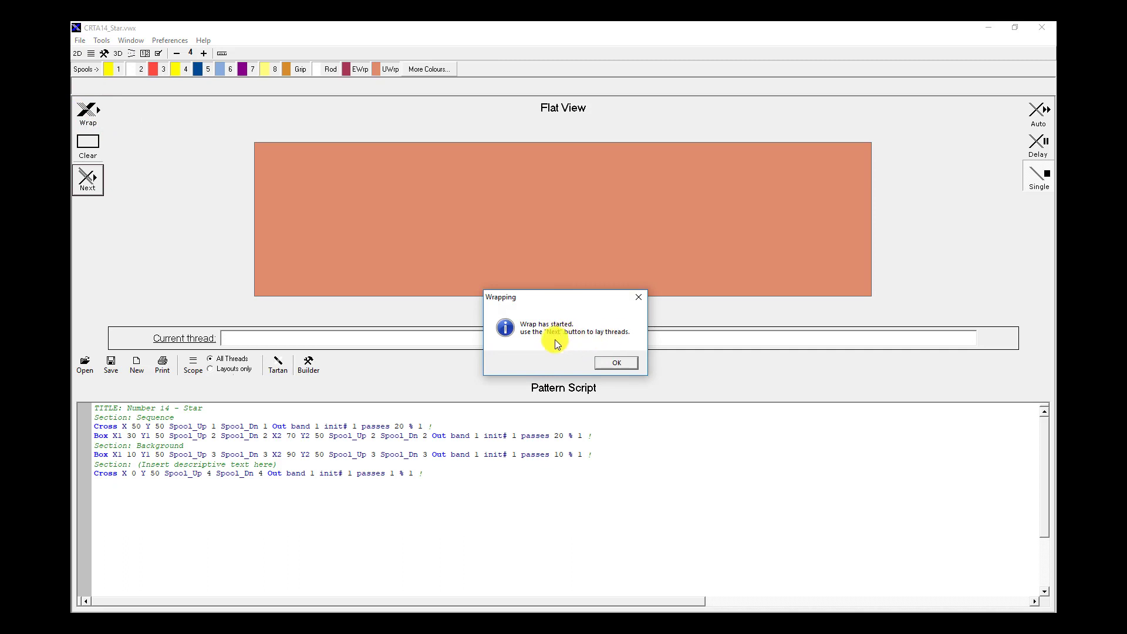
left_click(633, 365)
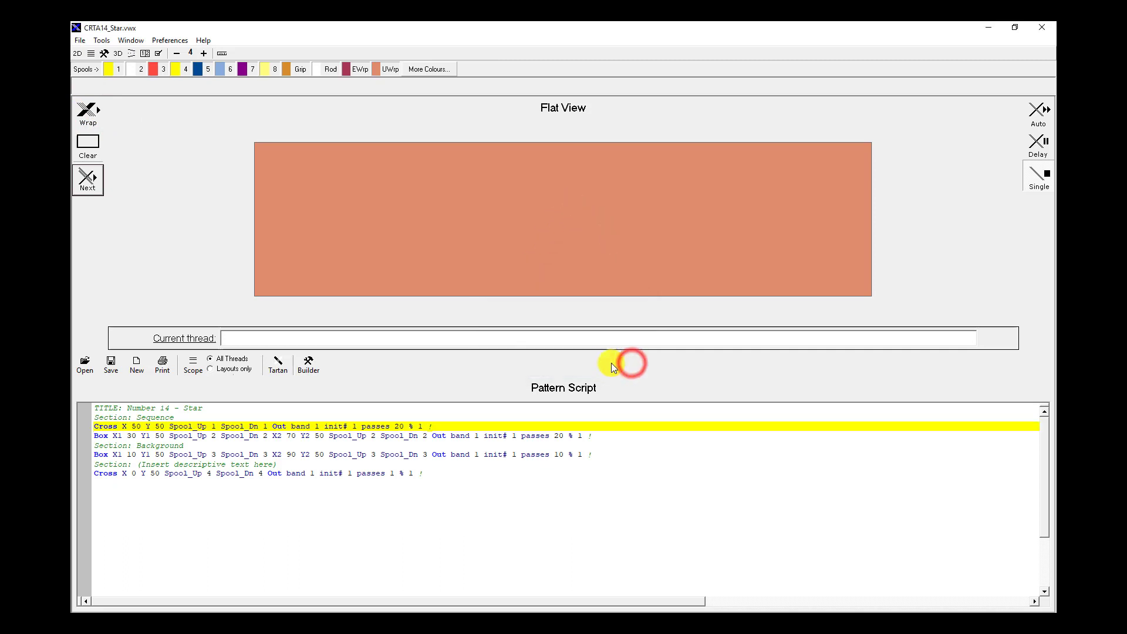
- Step through eight threads with Next to build the white and yellow diagonal lattice
left_click(92, 183)
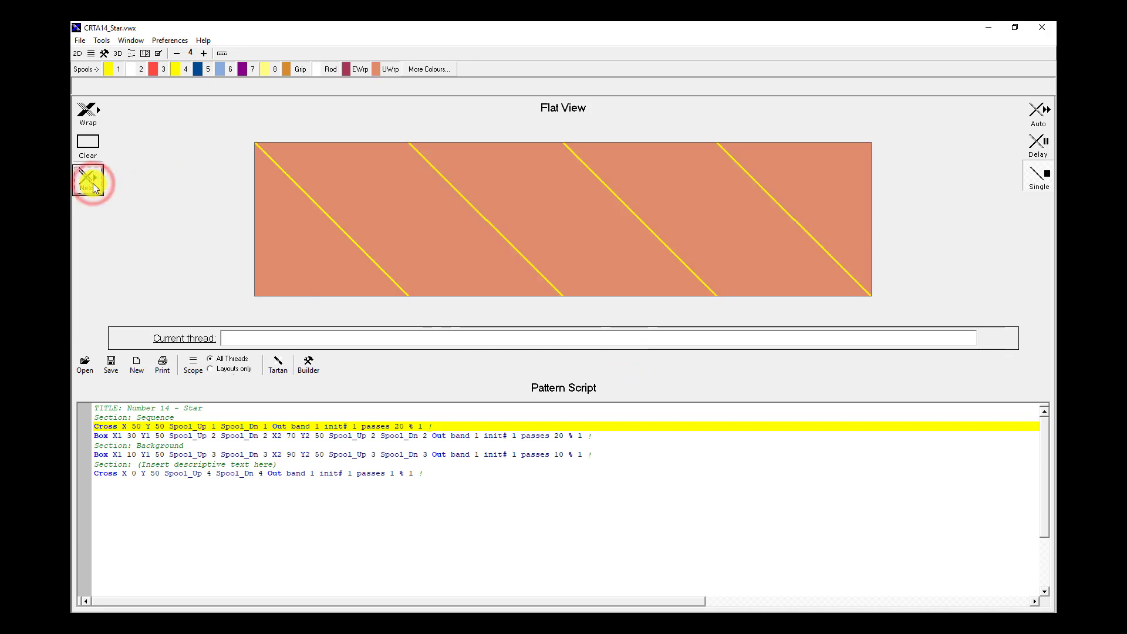
left_click(93, 183)
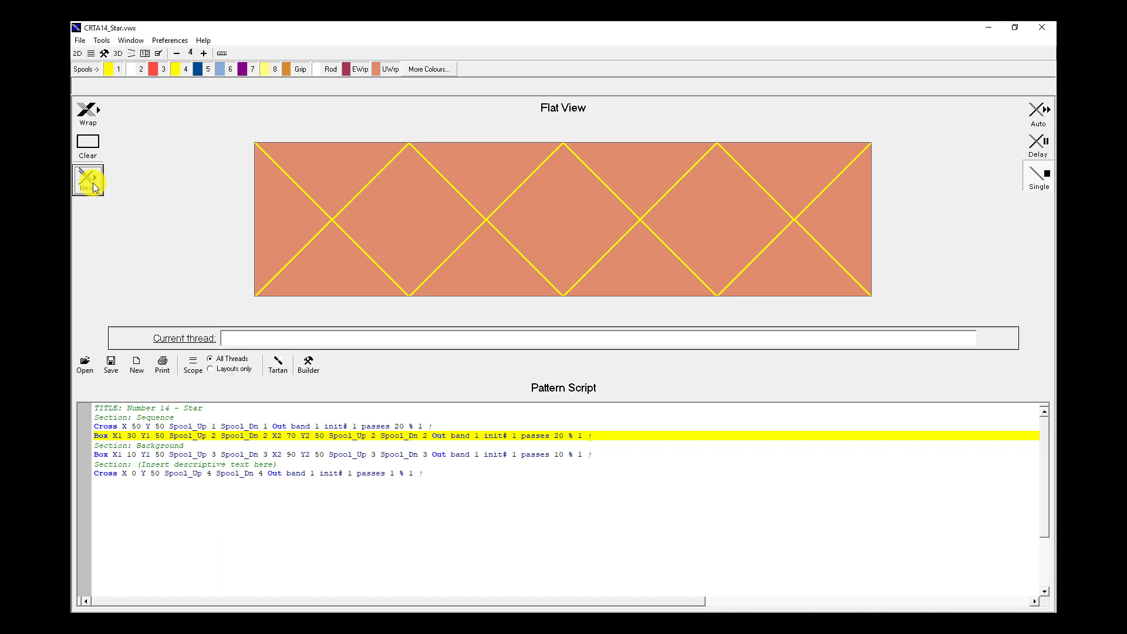
left_click(93, 185)
left_click(93, 184)
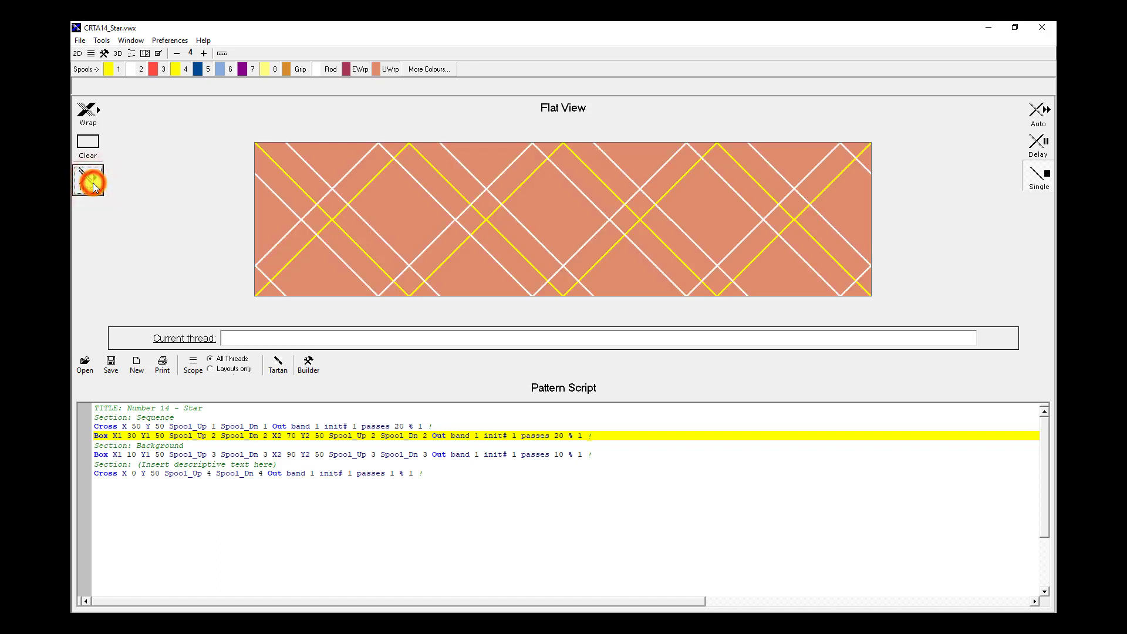
left_click(92, 184)
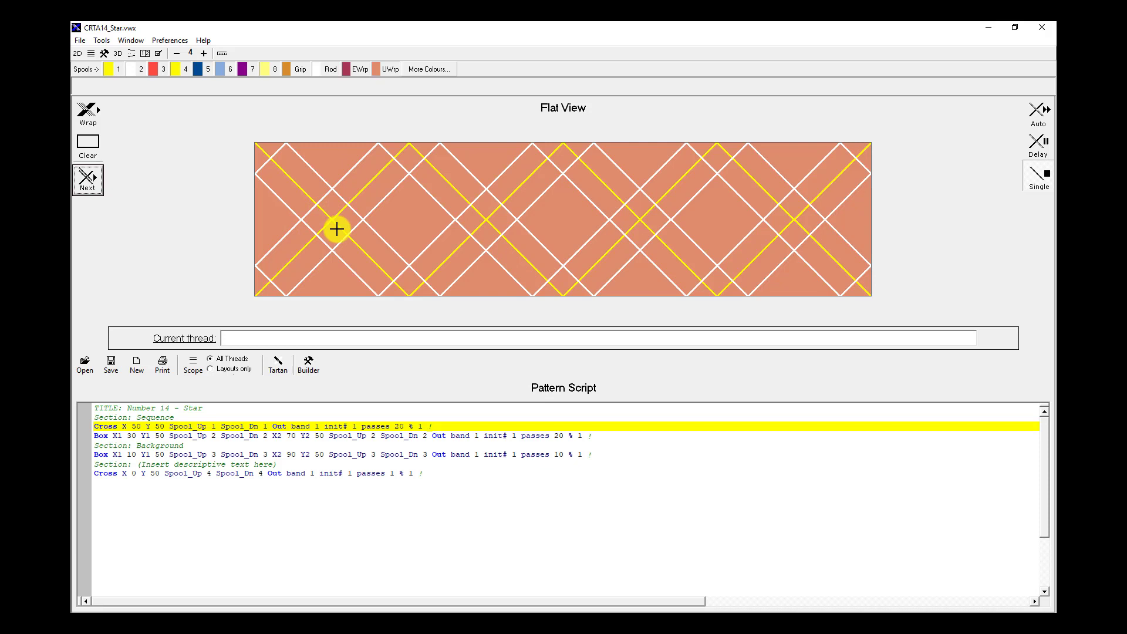
left_click(91, 183)
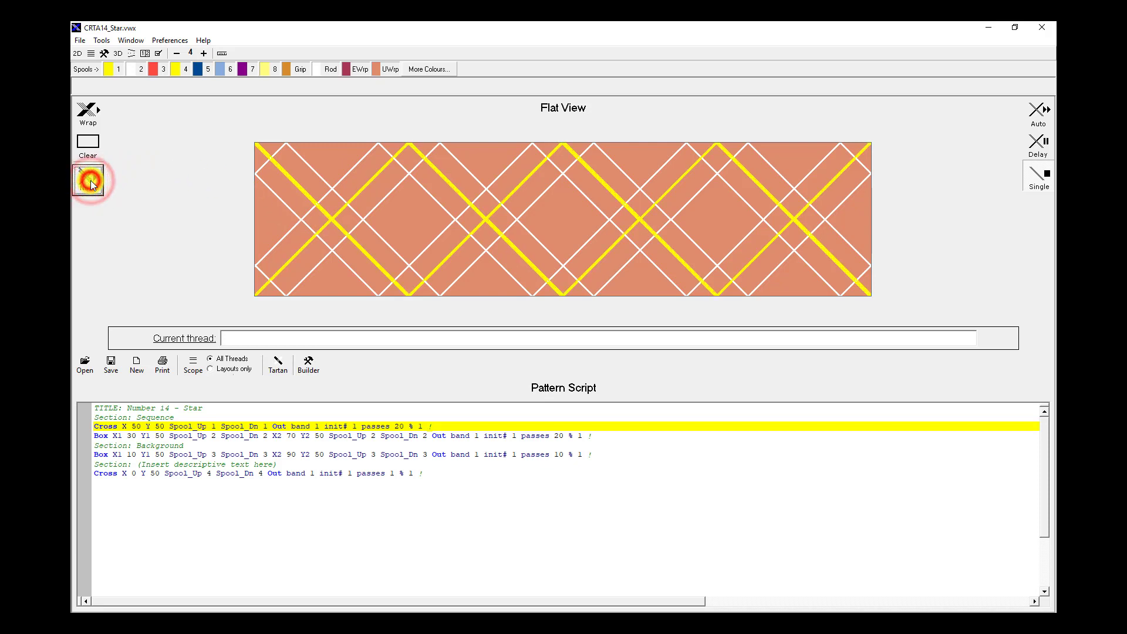
left_click(91, 183)
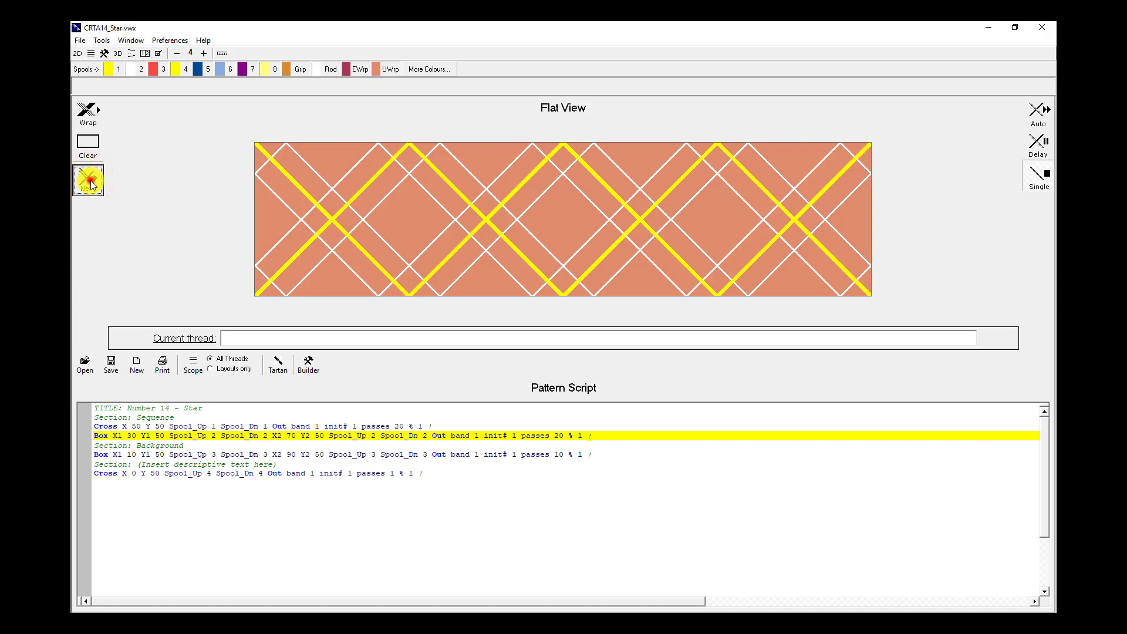
left_click(91, 183)
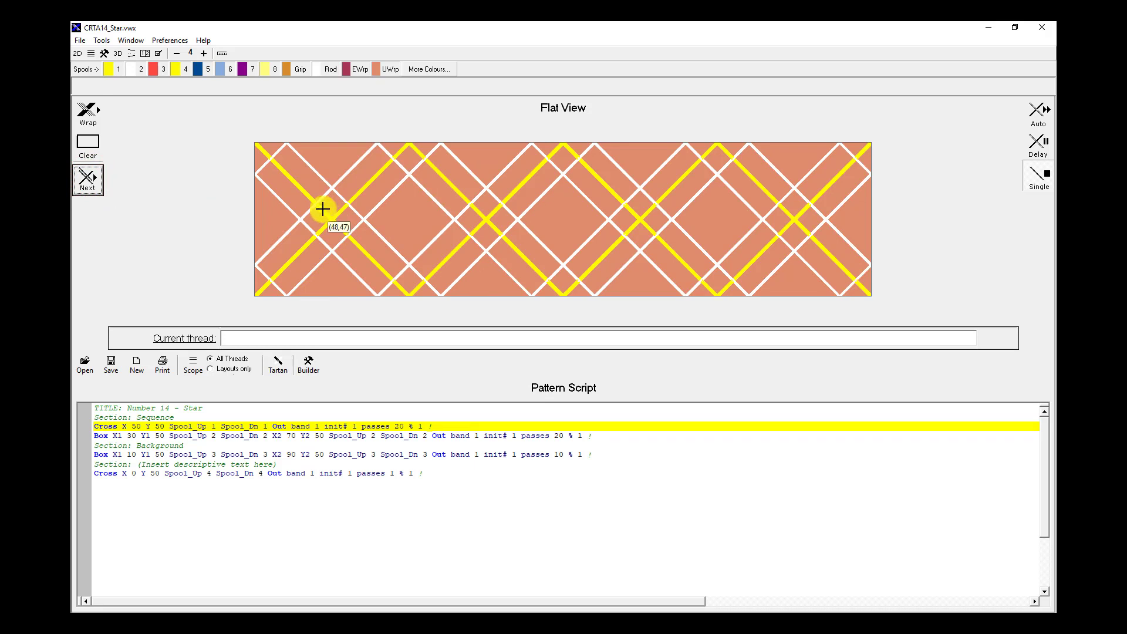
- Set spool 1 to Orange 3 and lay four more threads
left_click(111, 72)
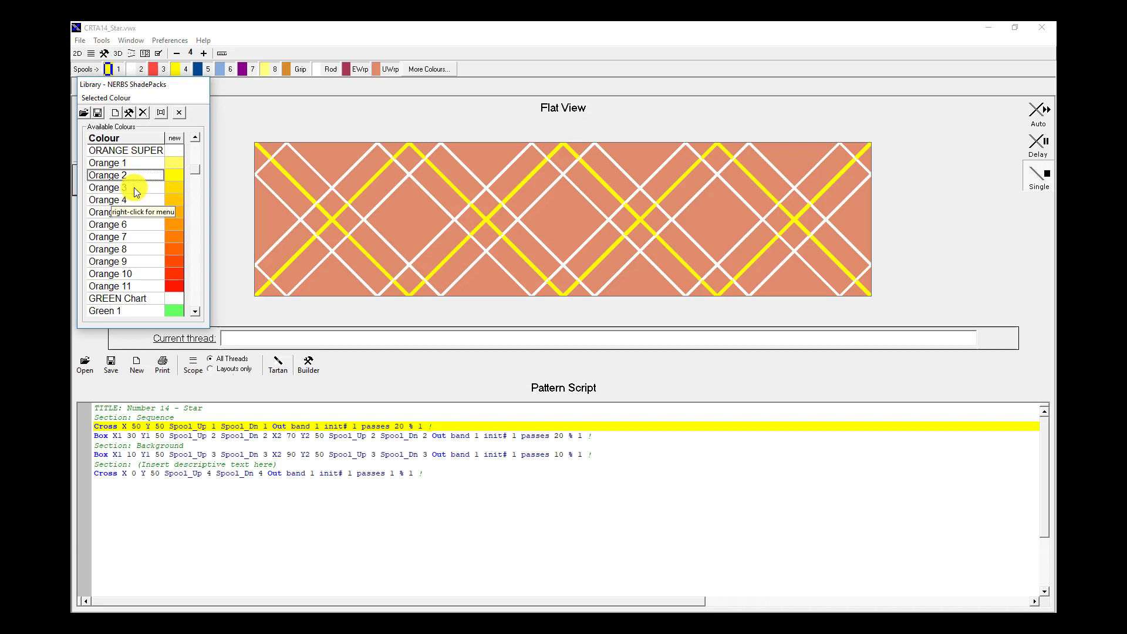
double_click(134, 188)
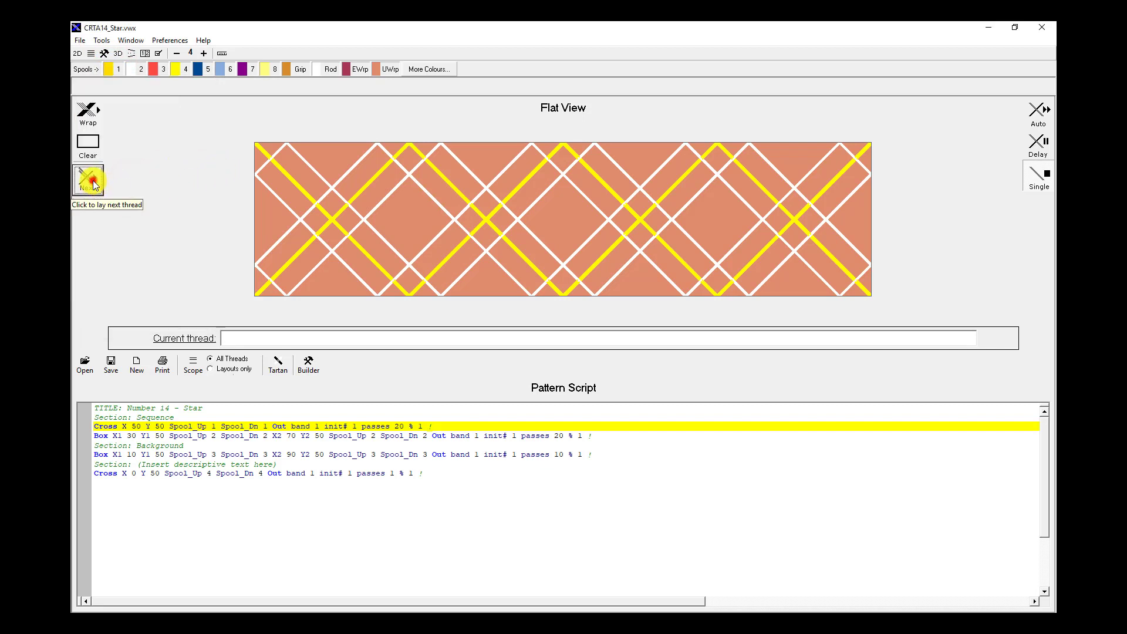
left_click(93, 182)
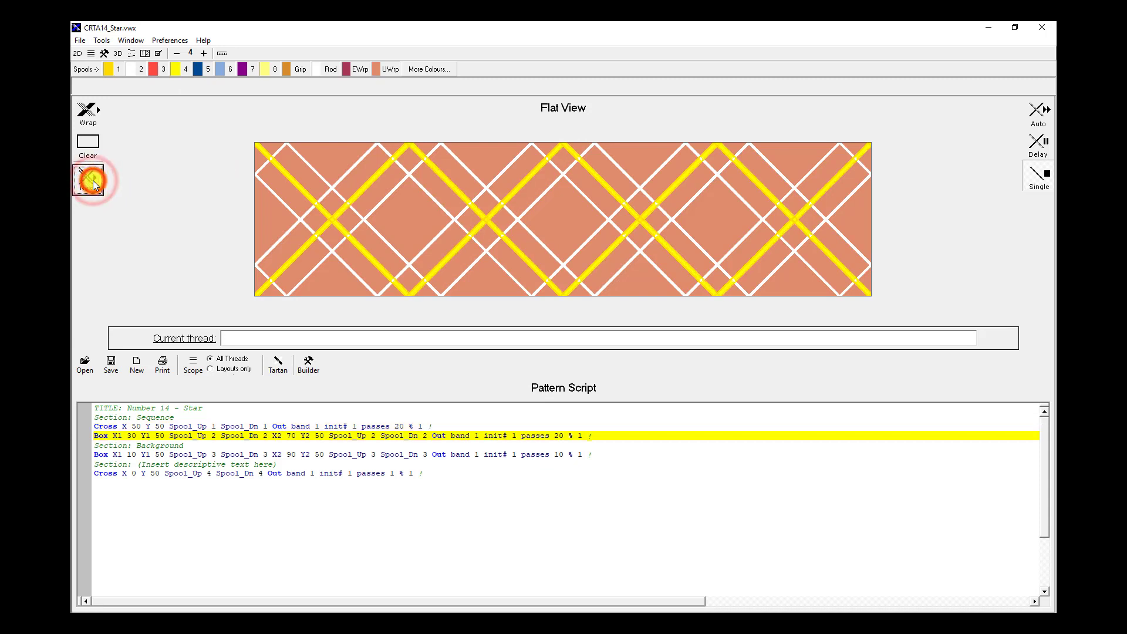
left_click(93, 182)
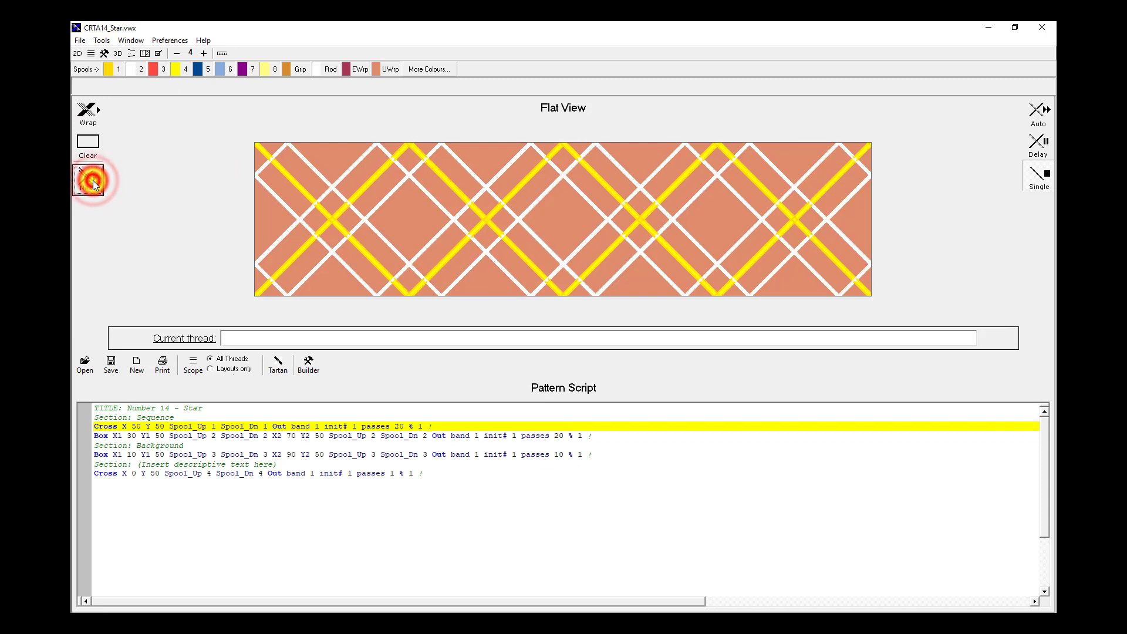
left_click(92, 182)
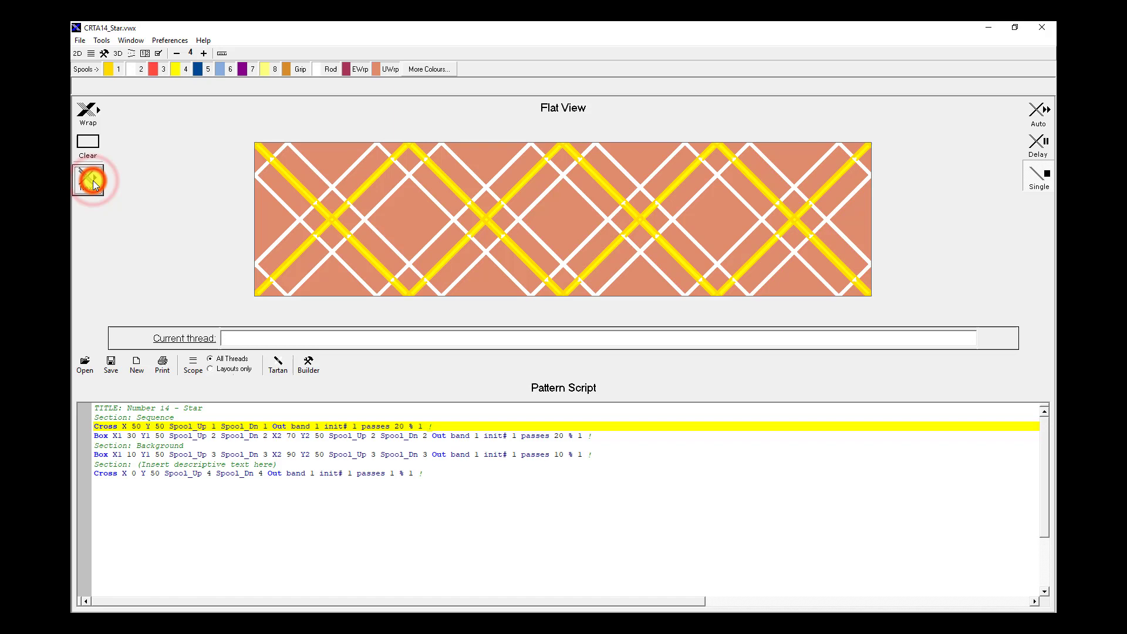
left_click(93, 182)
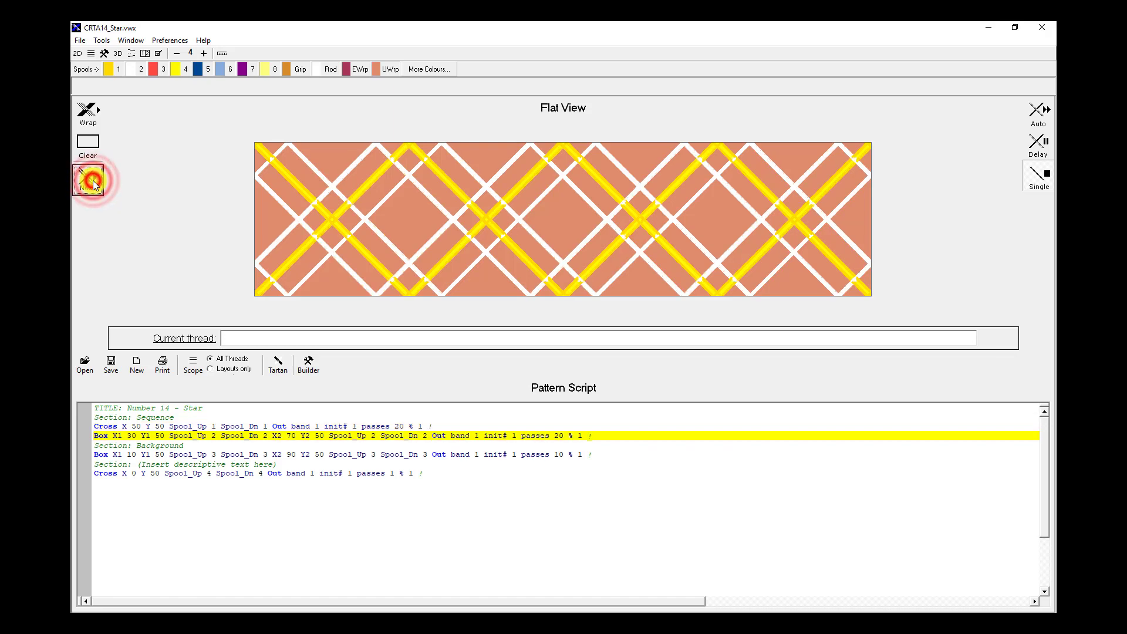
- Change spool 1 to Orange 4 and lay four further threads
left_click(109, 69)
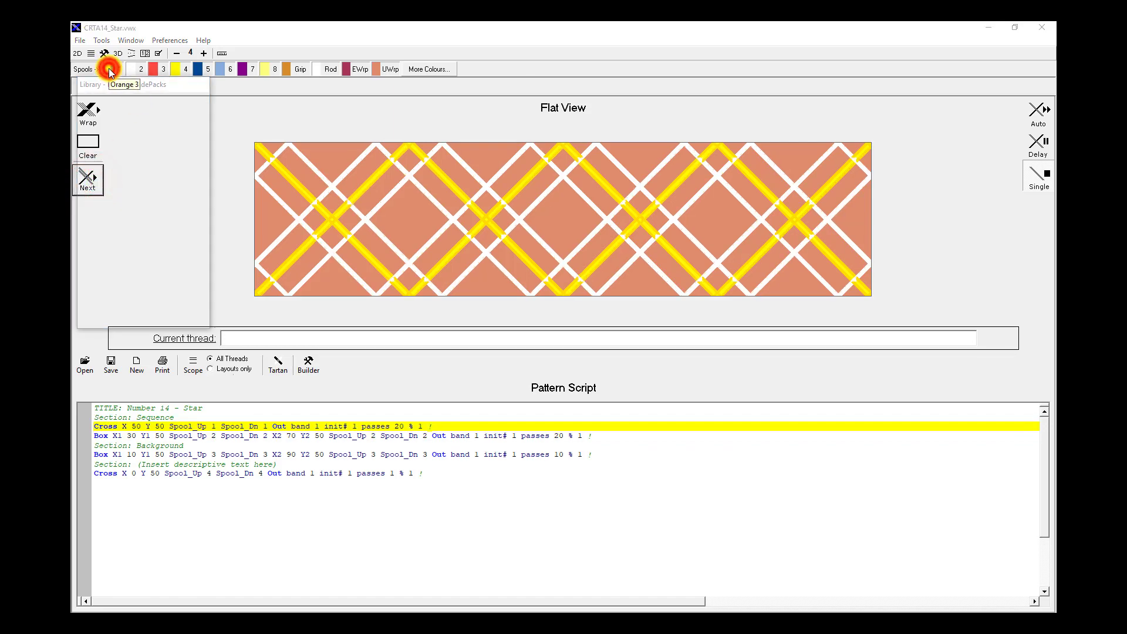
left_click(137, 201)
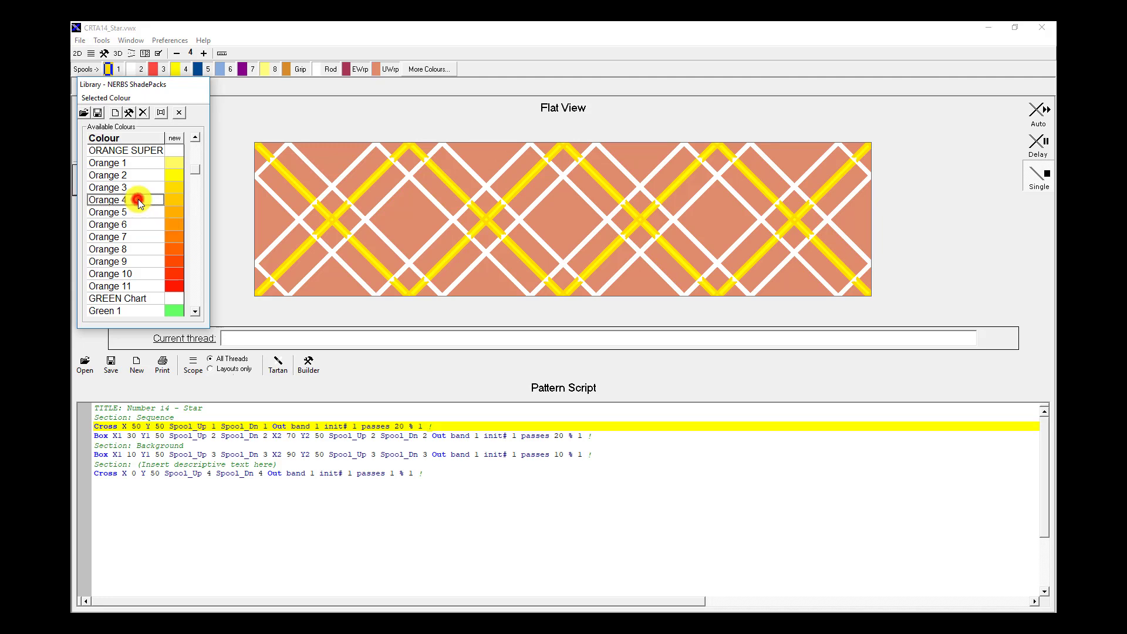
left_click(92, 183)
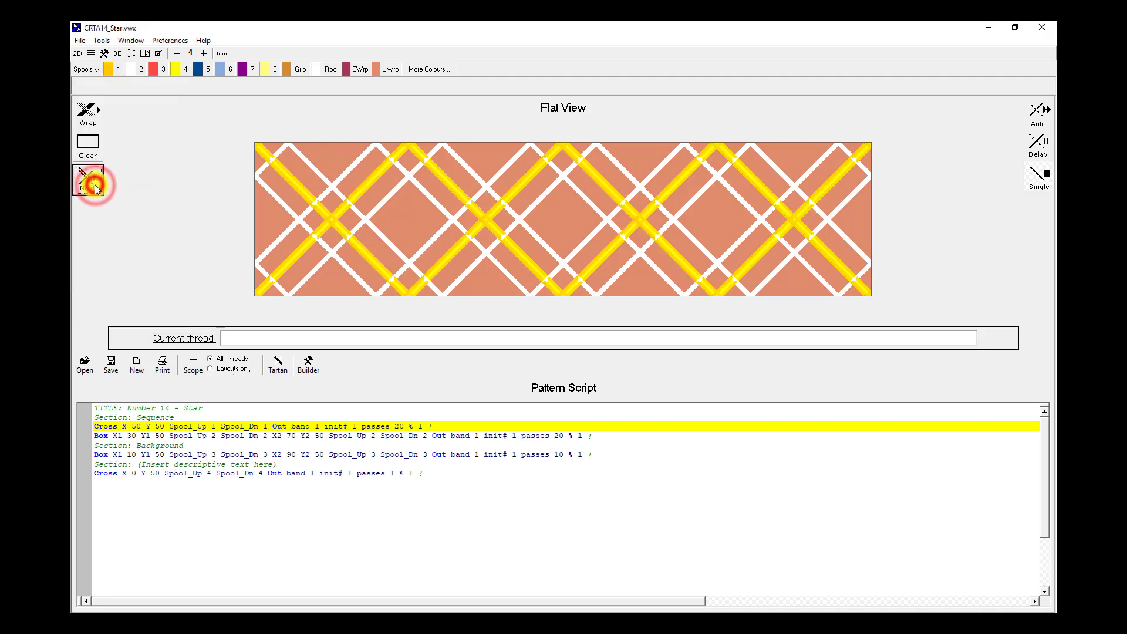
left_click(94, 185)
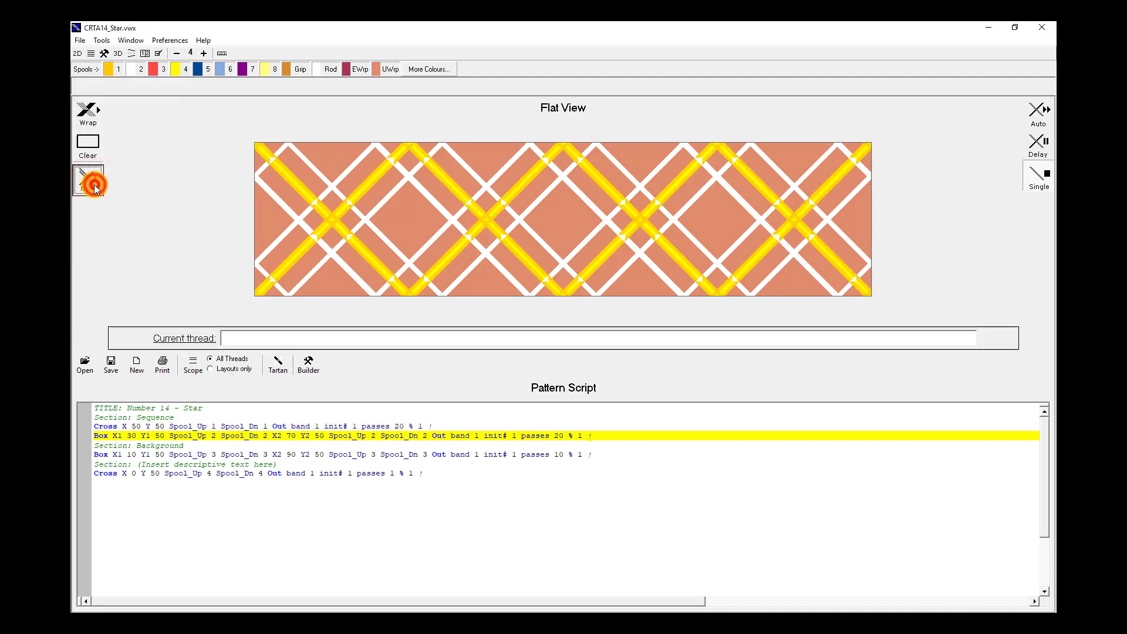
left_click(94, 184)
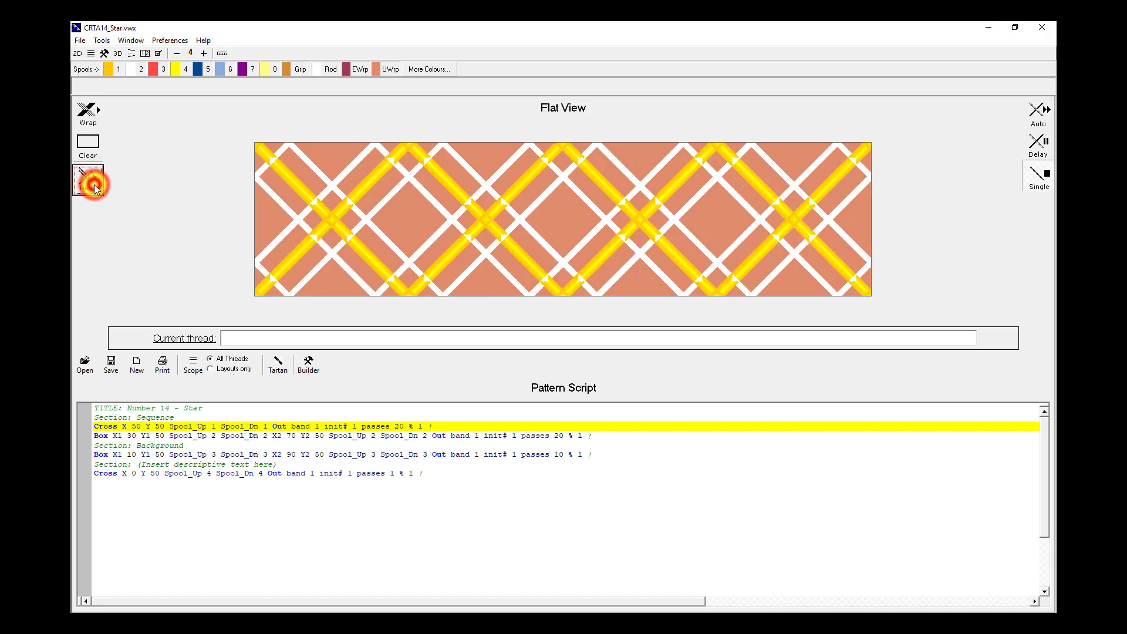
left_click(94, 185)
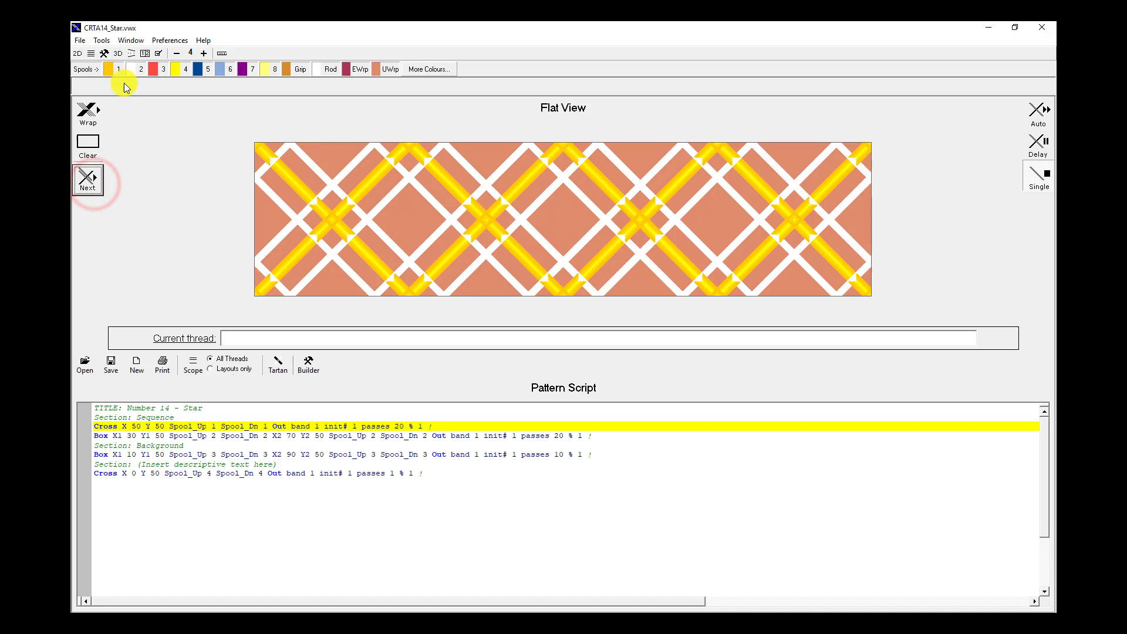
- Set spool 1 to Orange 5 and wind four passes of the star
left_click(110, 69)
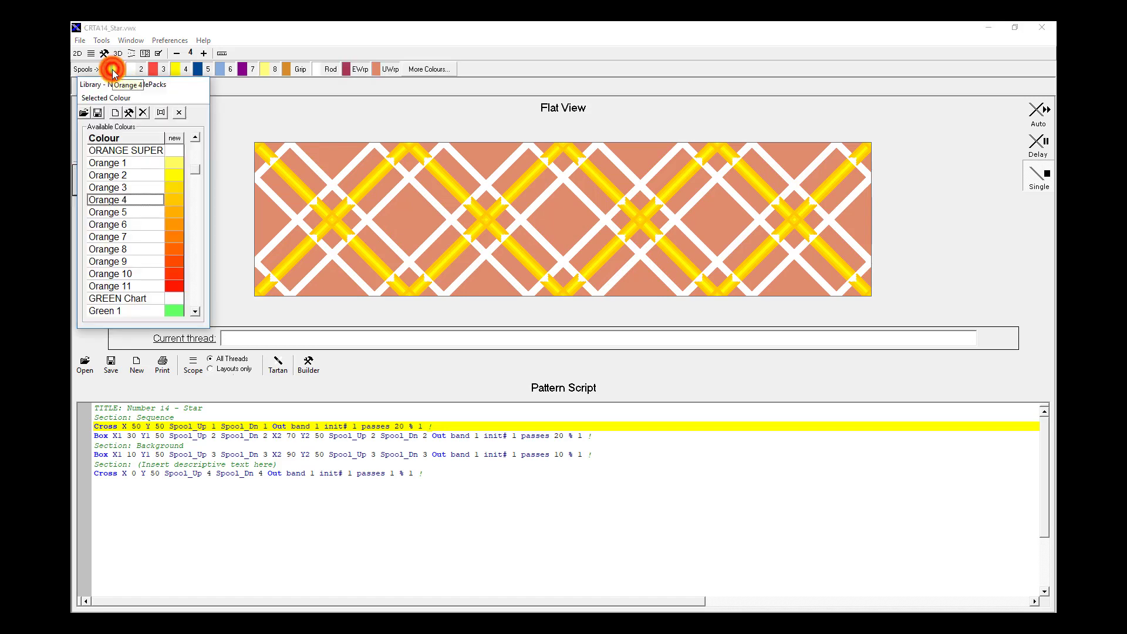
left_click(142, 213)
left_click(88, 185)
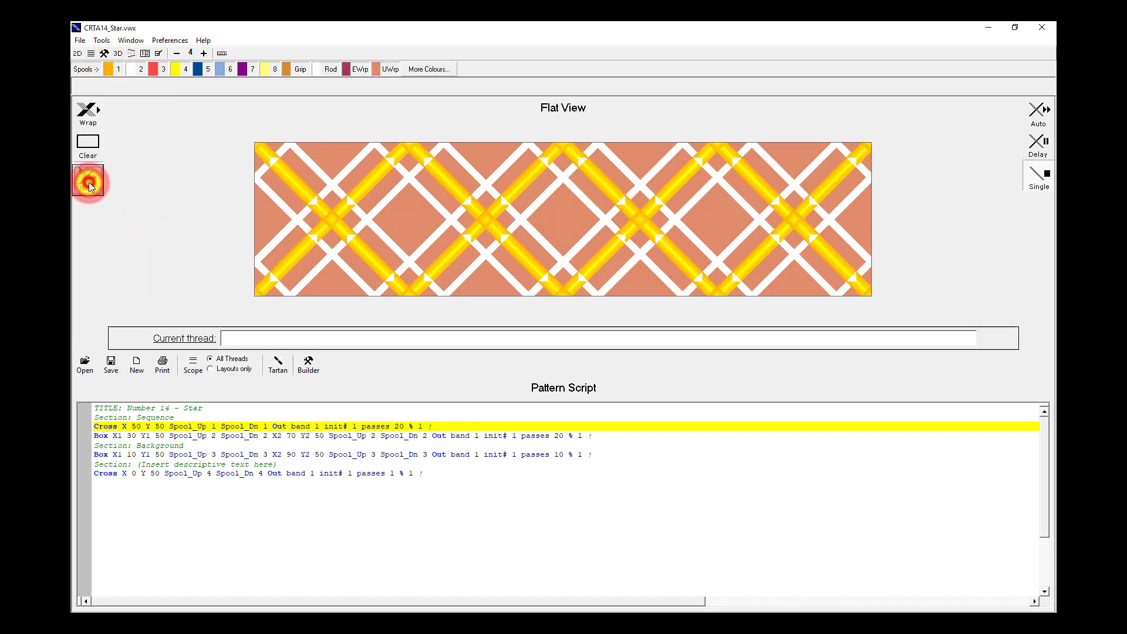
left_click(88, 185)
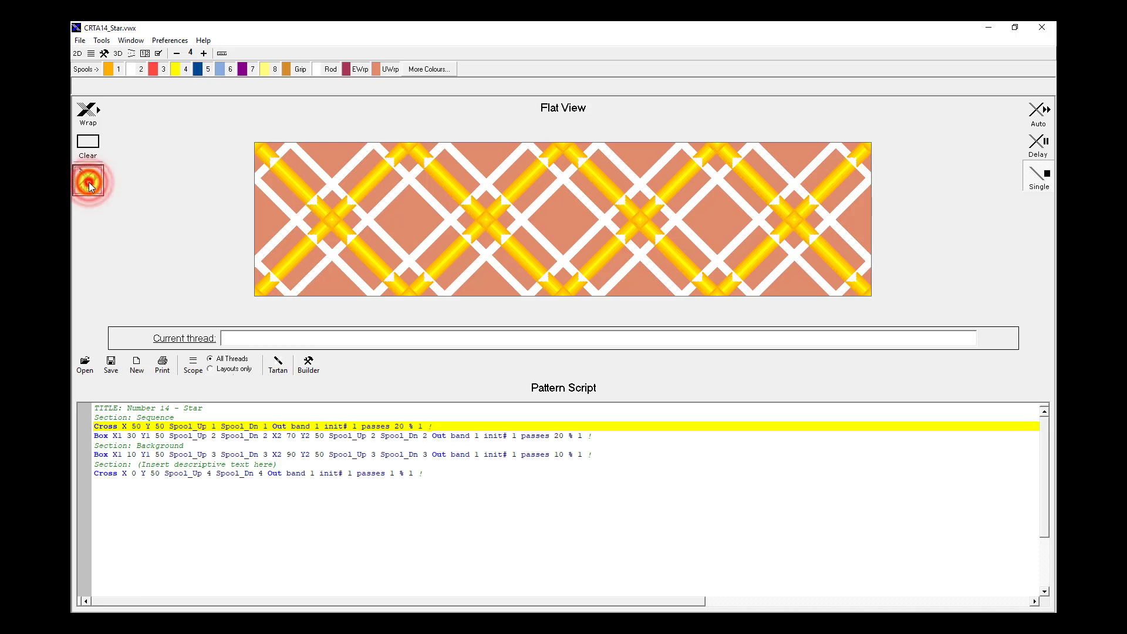
left_click(88, 185)
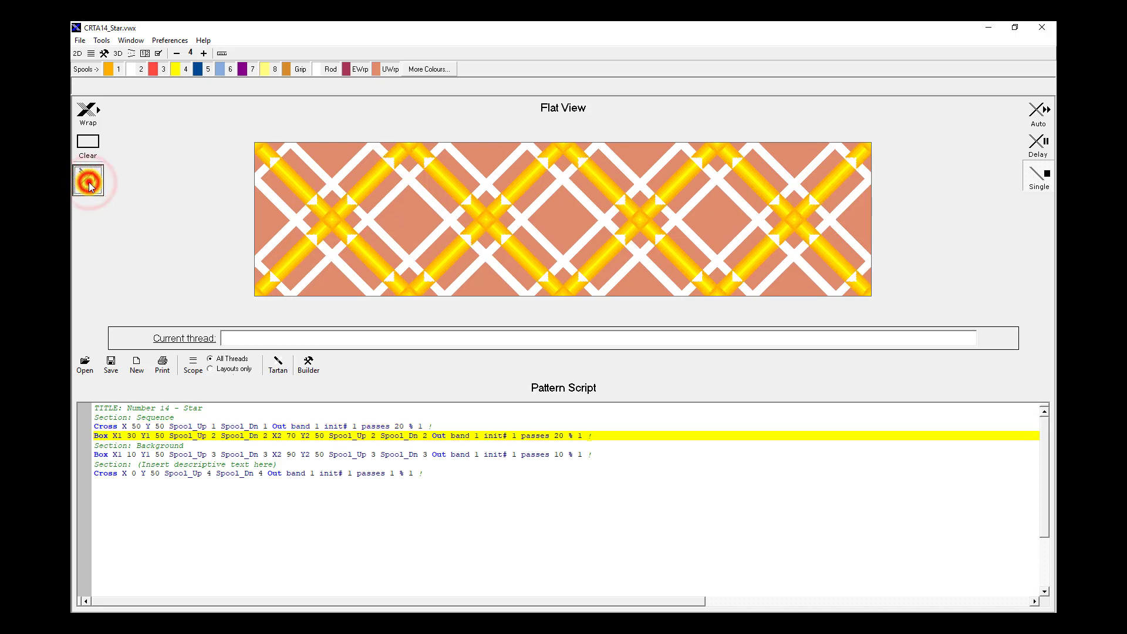
left_click(88, 185)
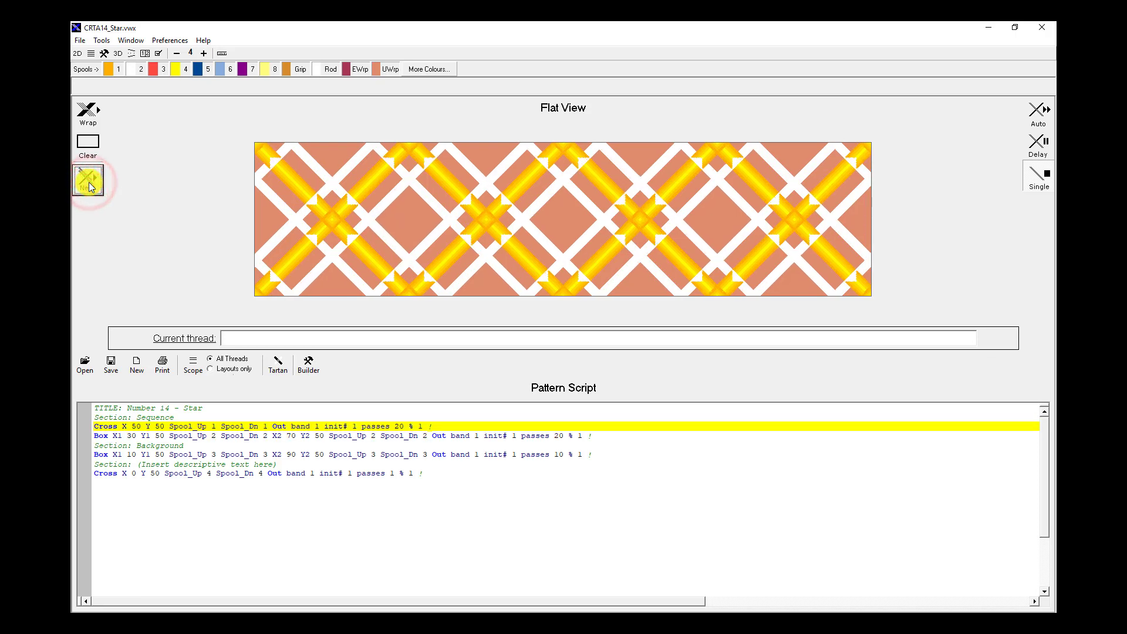
- Change spool 1 to Orange 6 and wind five more passes
left_click(109, 69)
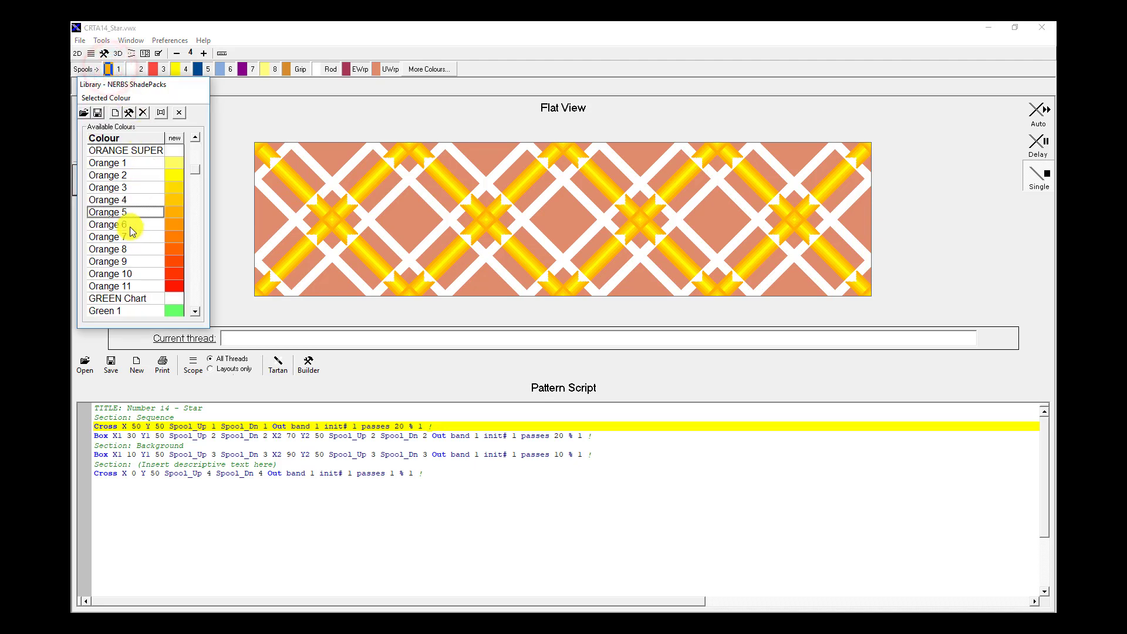
left_click(131, 227)
left_click(89, 182)
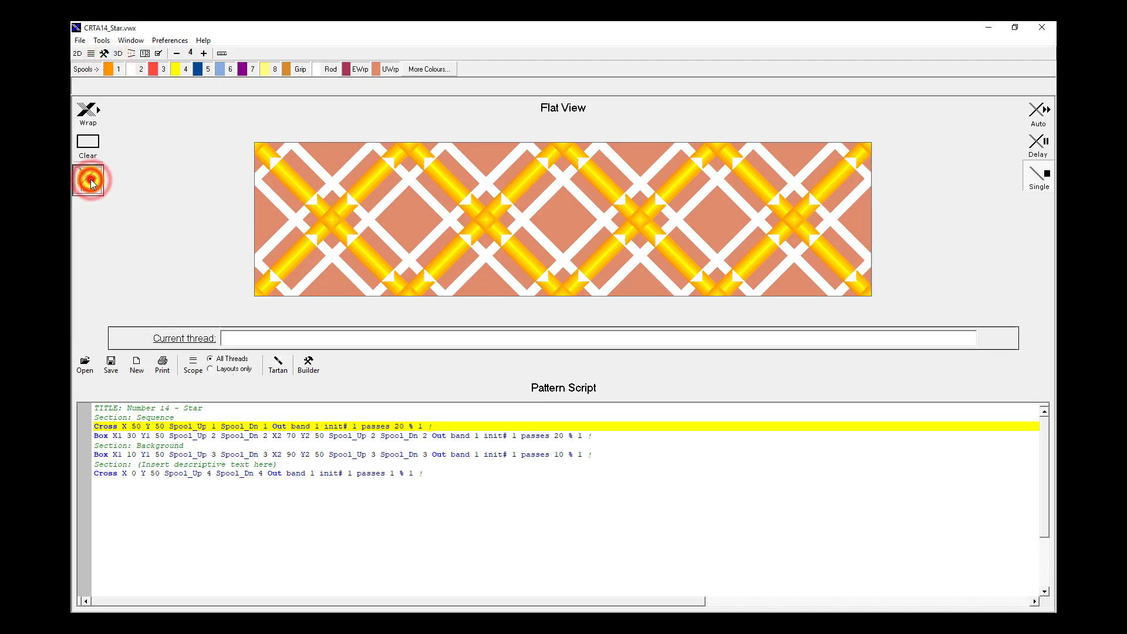
left_click(89, 182)
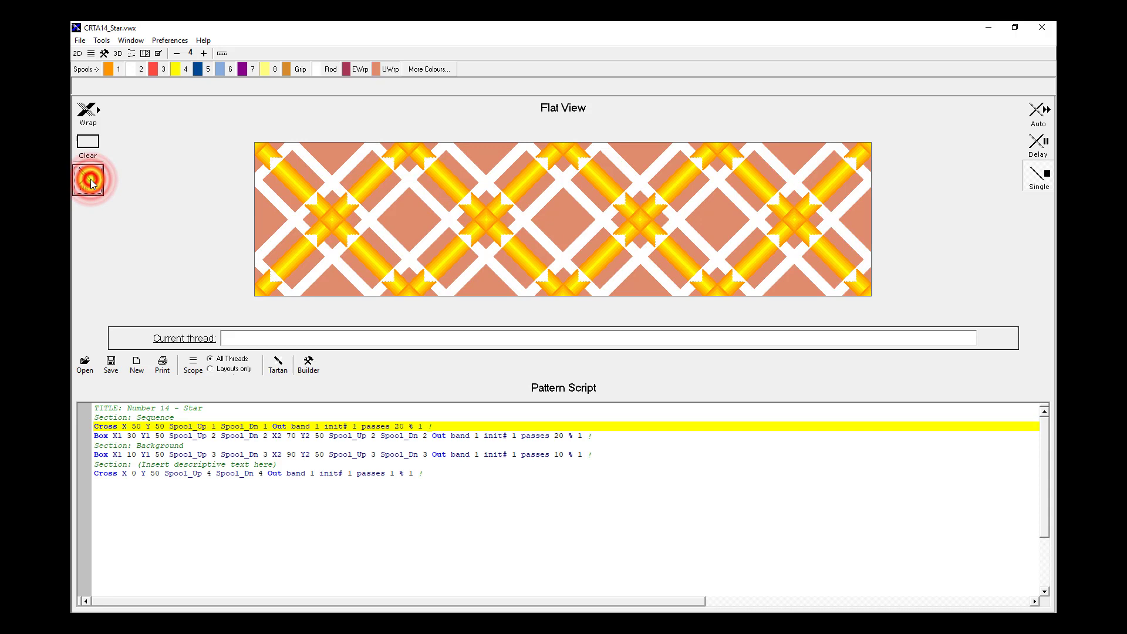
left_click(89, 182)
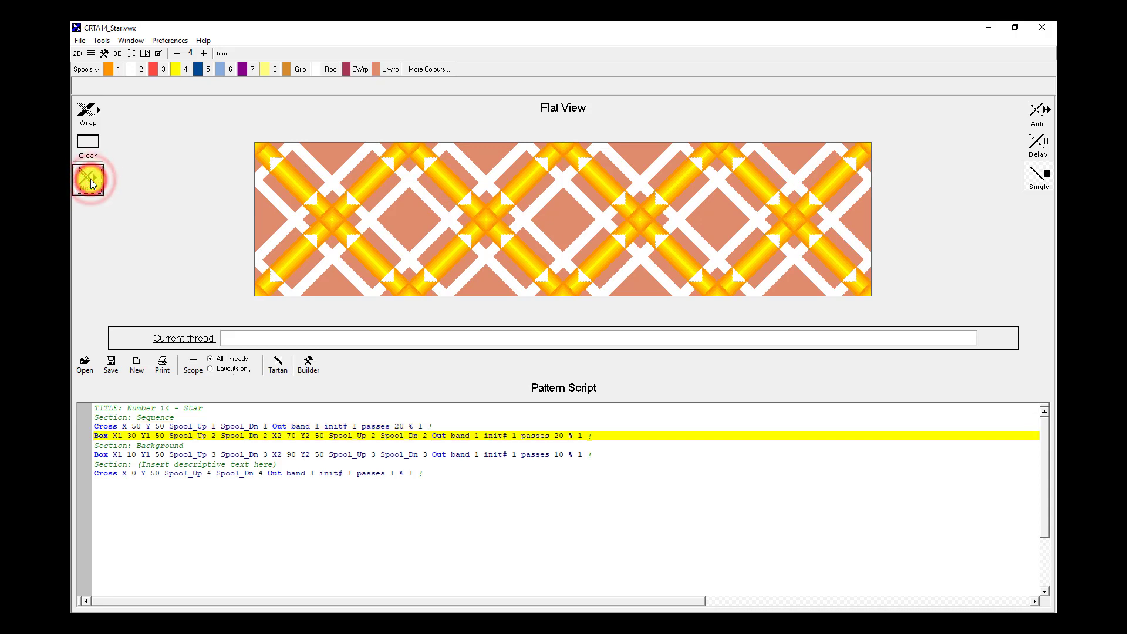
left_click(89, 182)
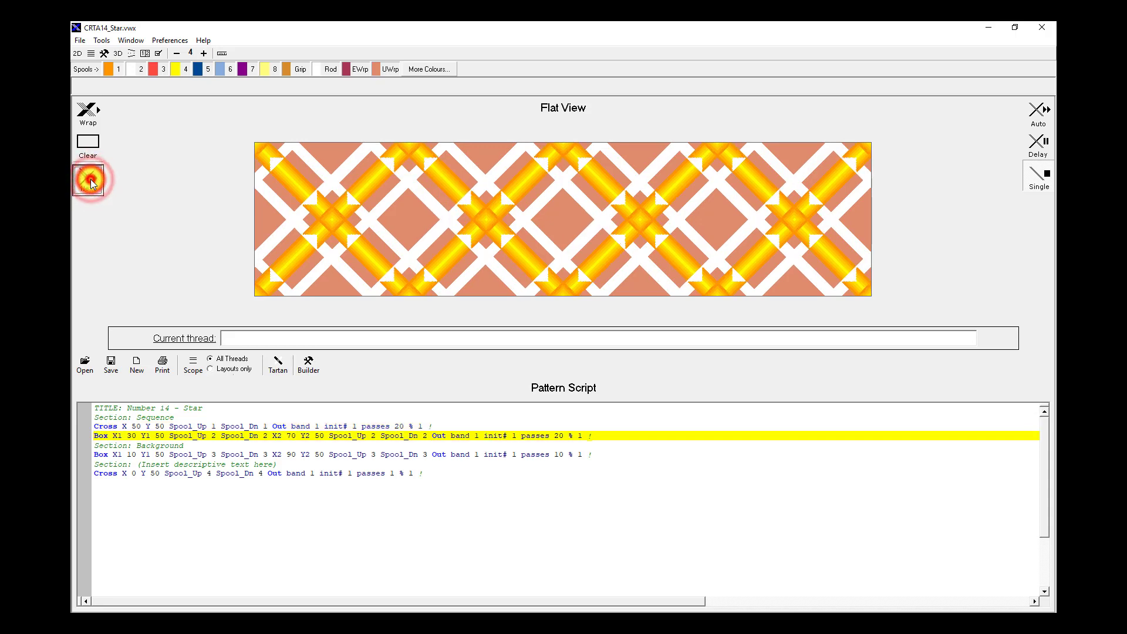
left_click(90, 182)
- Change spool 1 to Orange 7 and wind three more passes
left_click(110, 68)
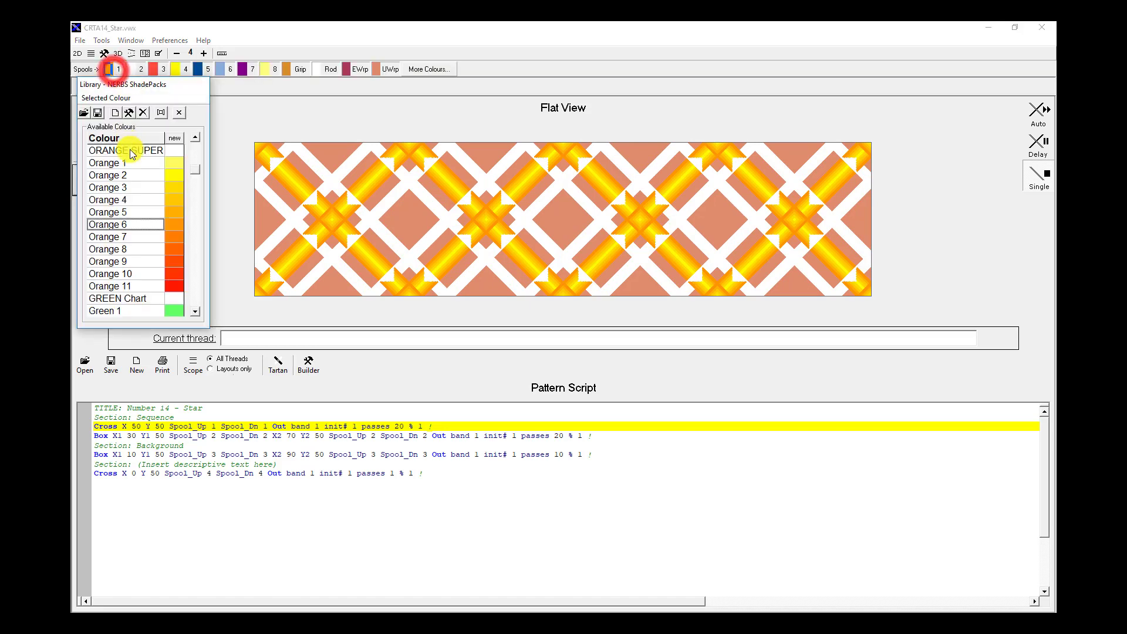
left_click(121, 235)
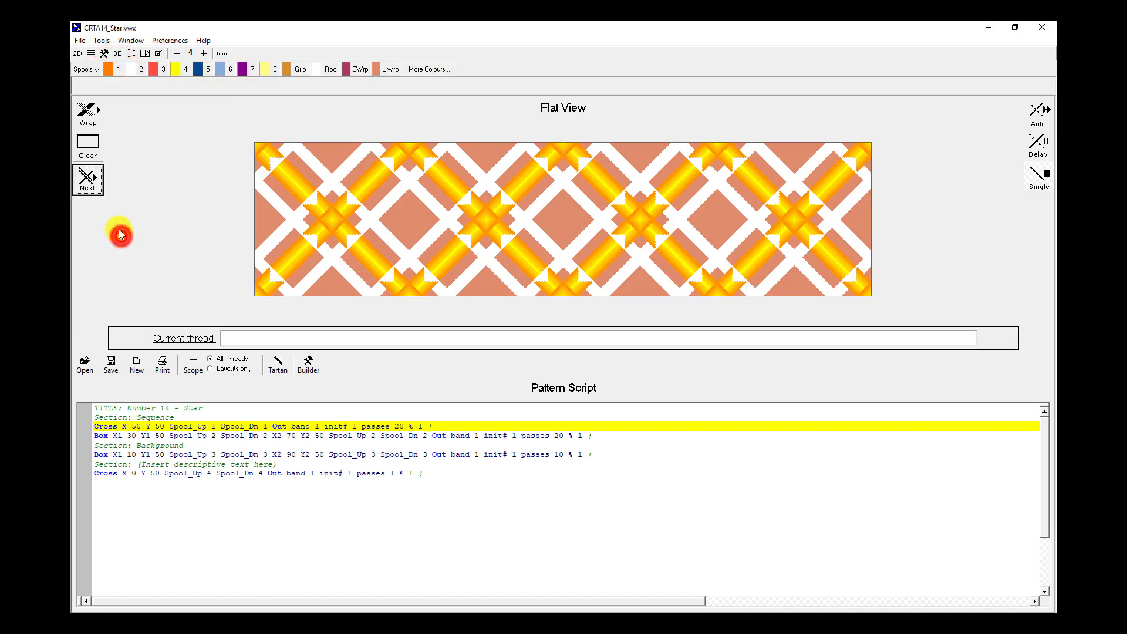
left_click(88, 181)
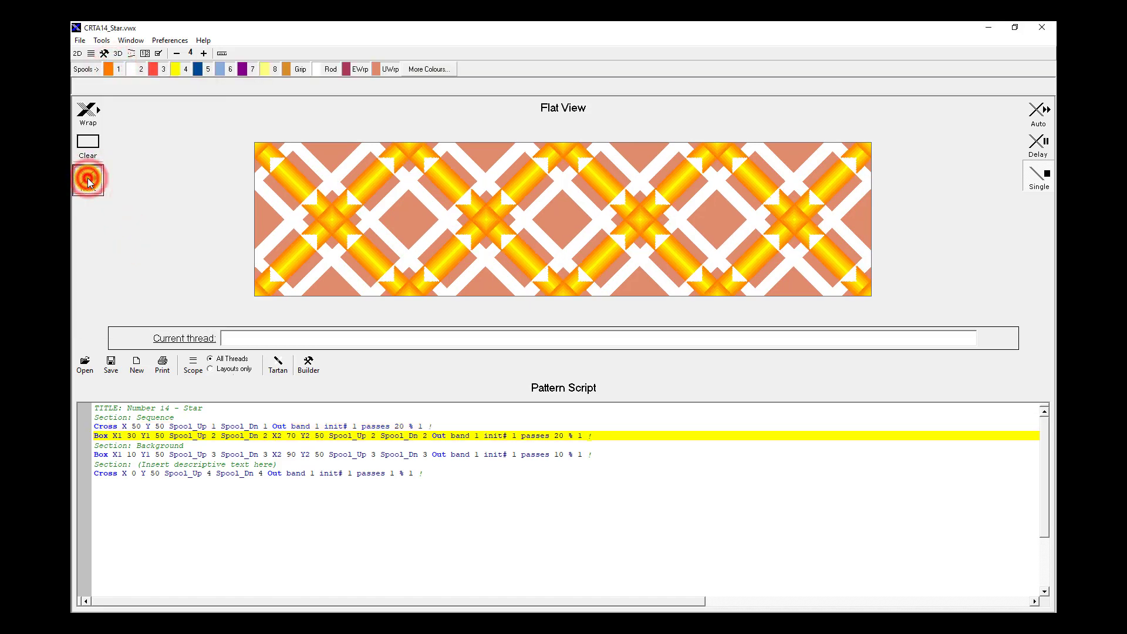
left_click(88, 181)
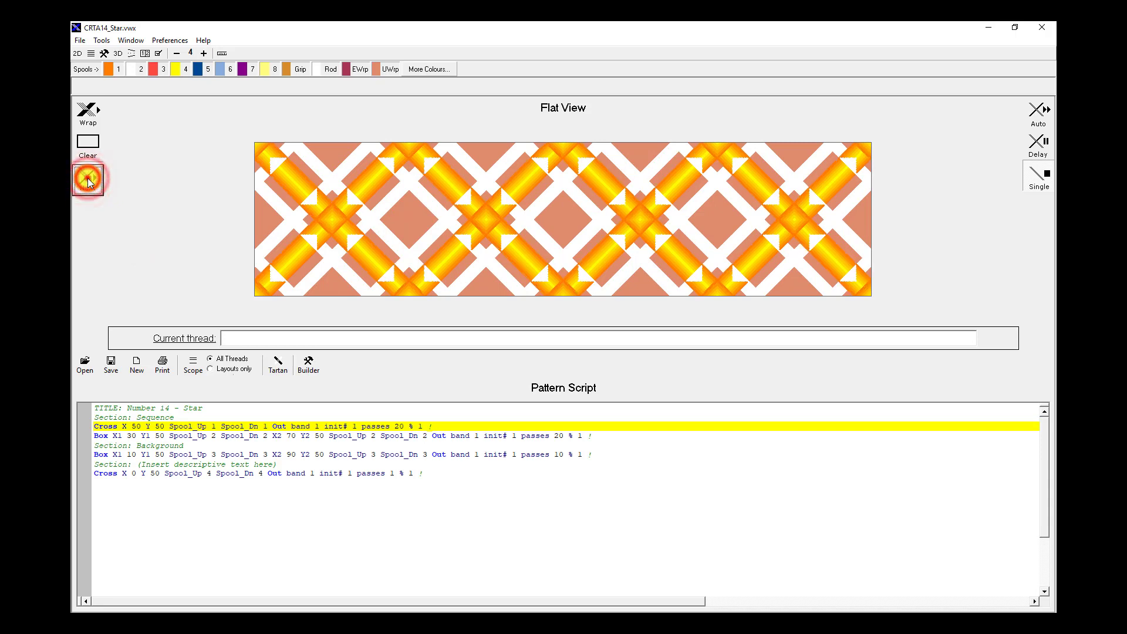
left_click(88, 181)
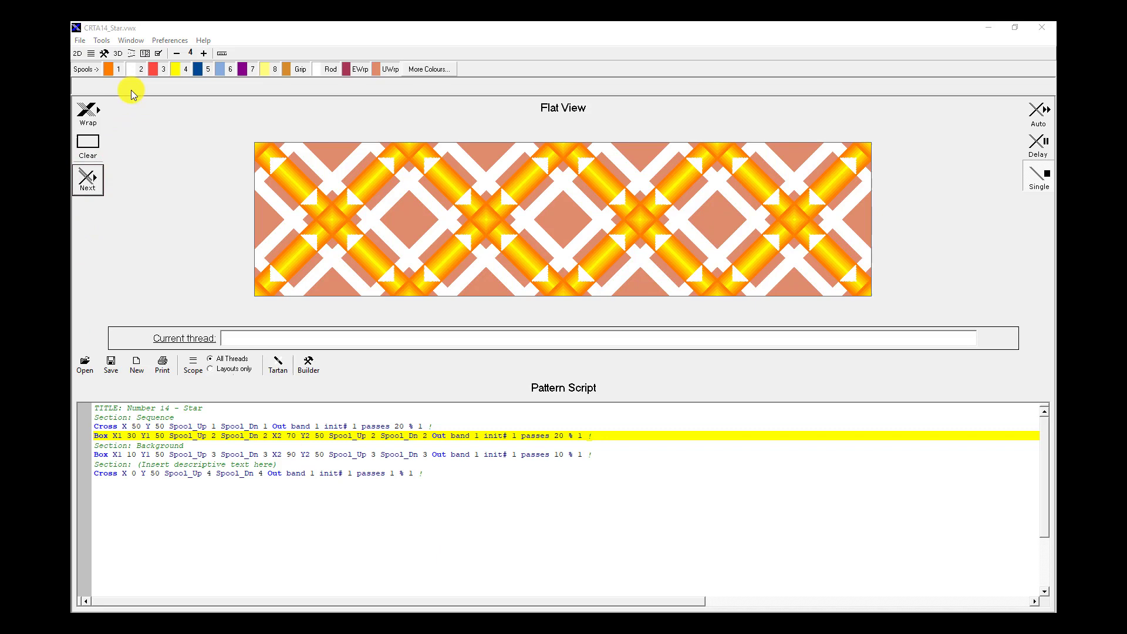
- Set spool 1 to Orange 8 and wind five passes of the star
left_click(110, 72)
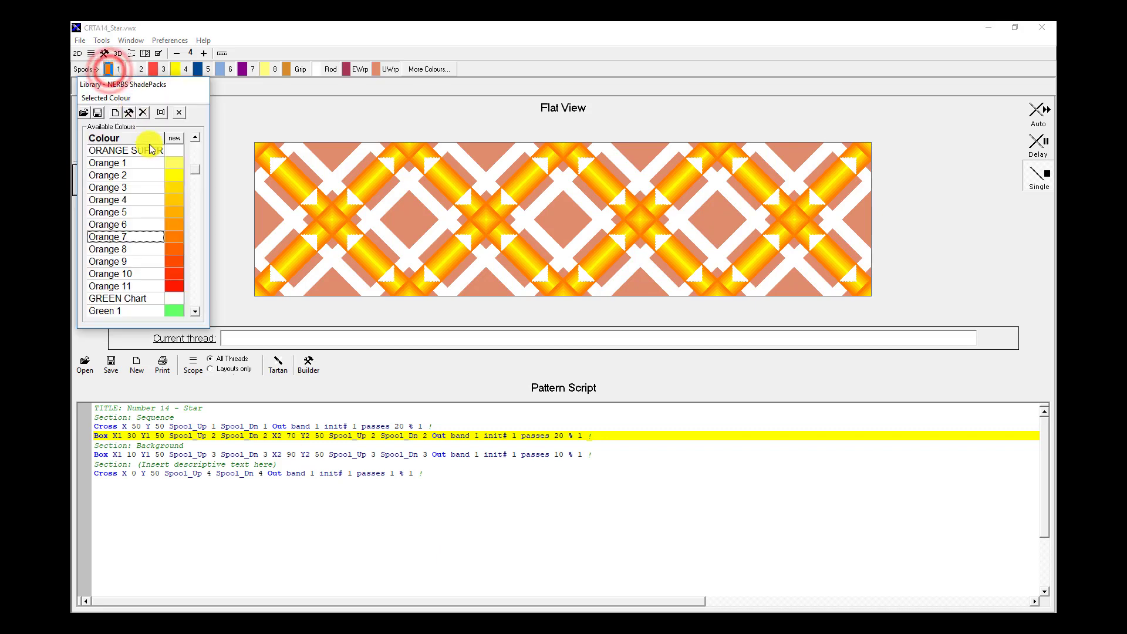
left_click(145, 247)
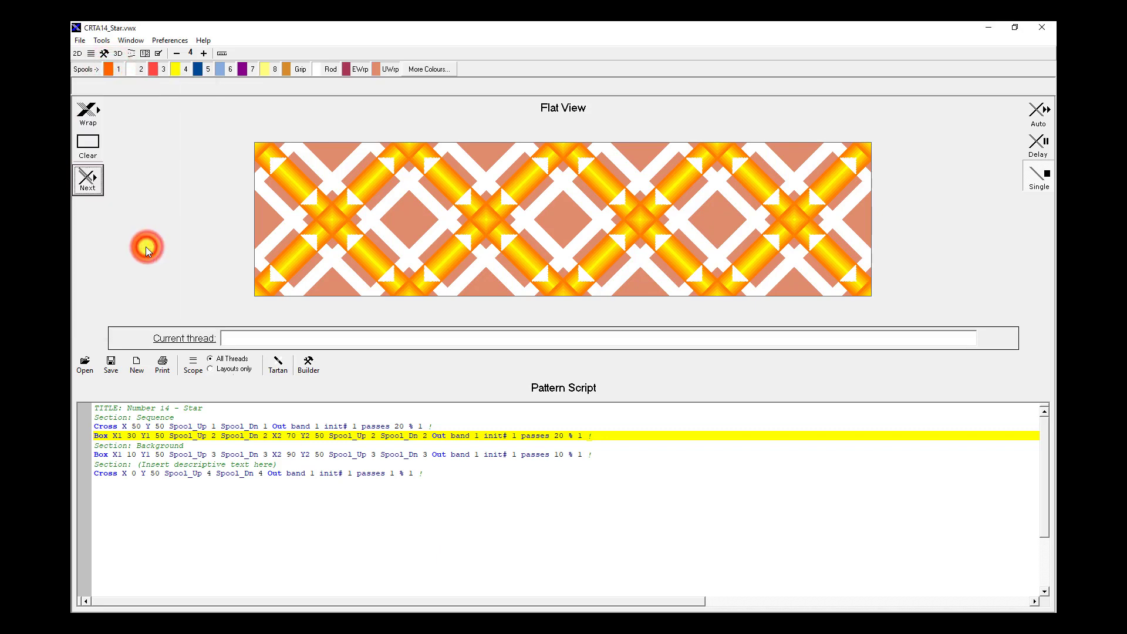
left_click(94, 178)
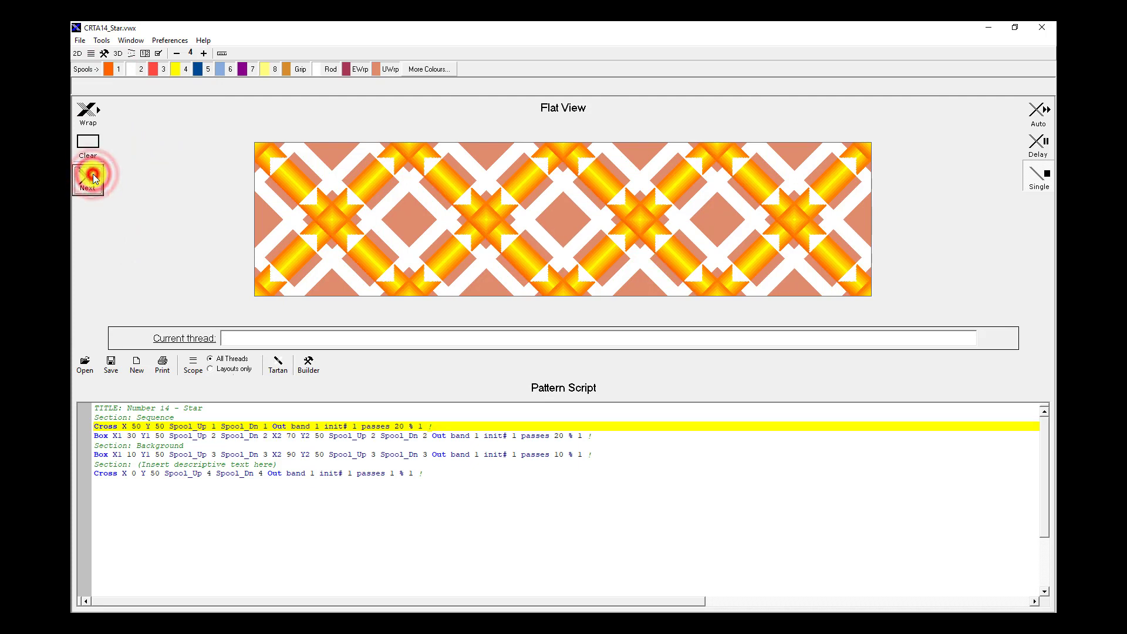
left_click(94, 178)
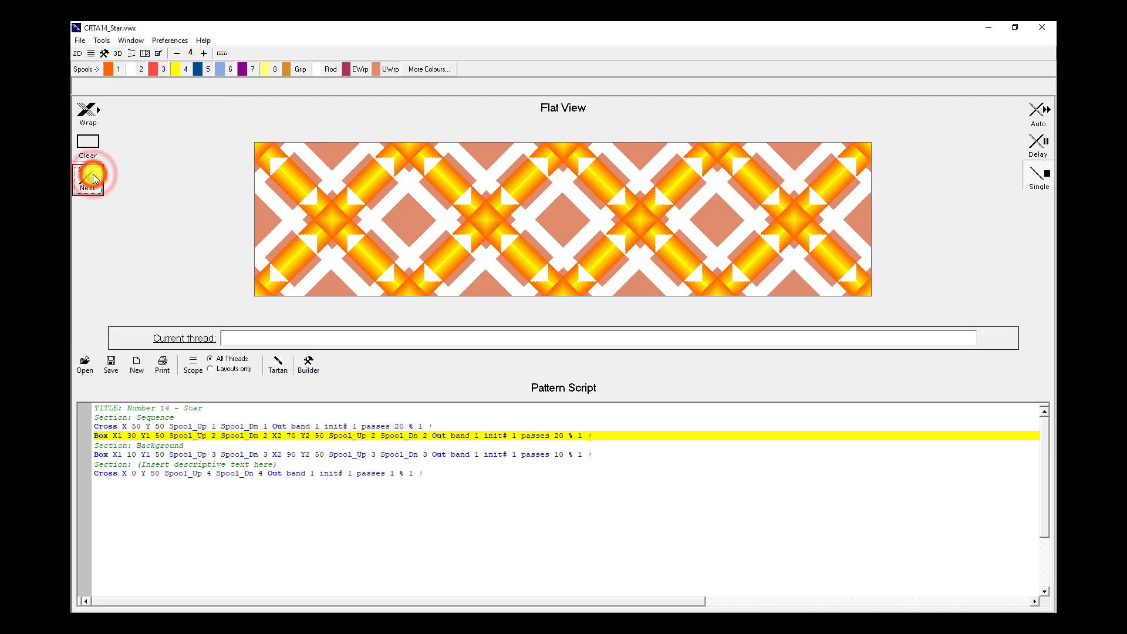
left_click(94, 178)
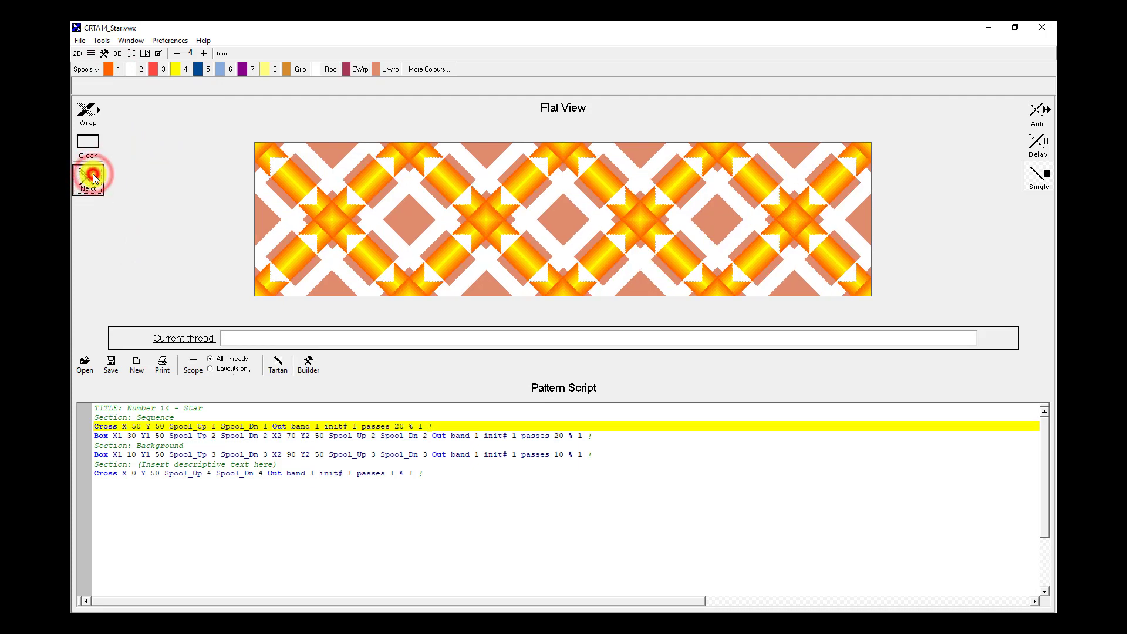
left_click(94, 178)
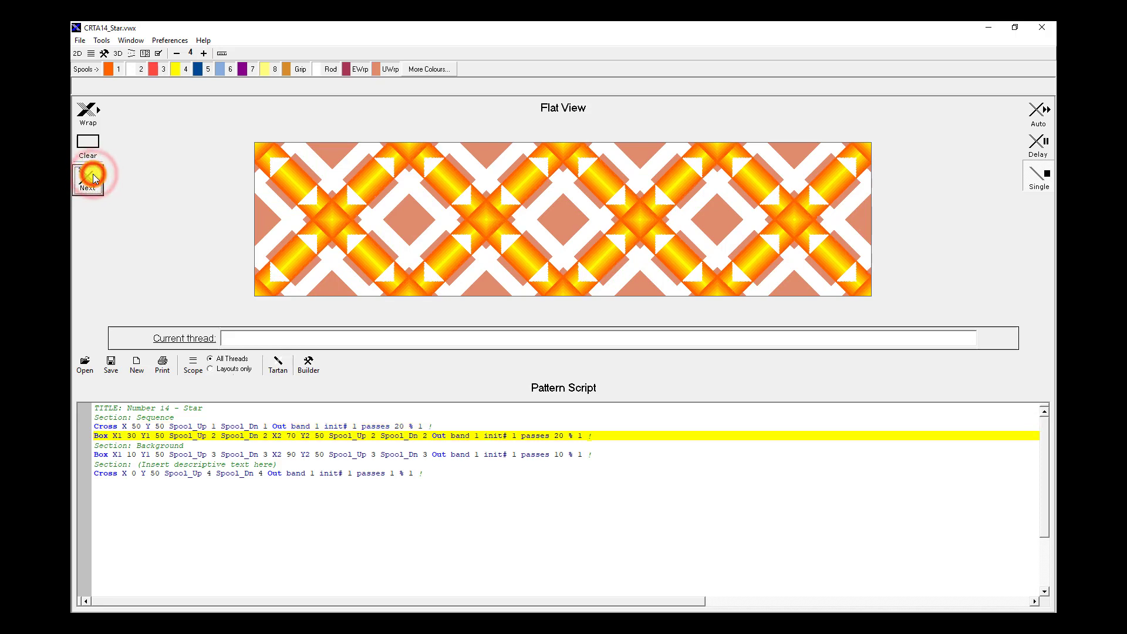
left_click(94, 178)
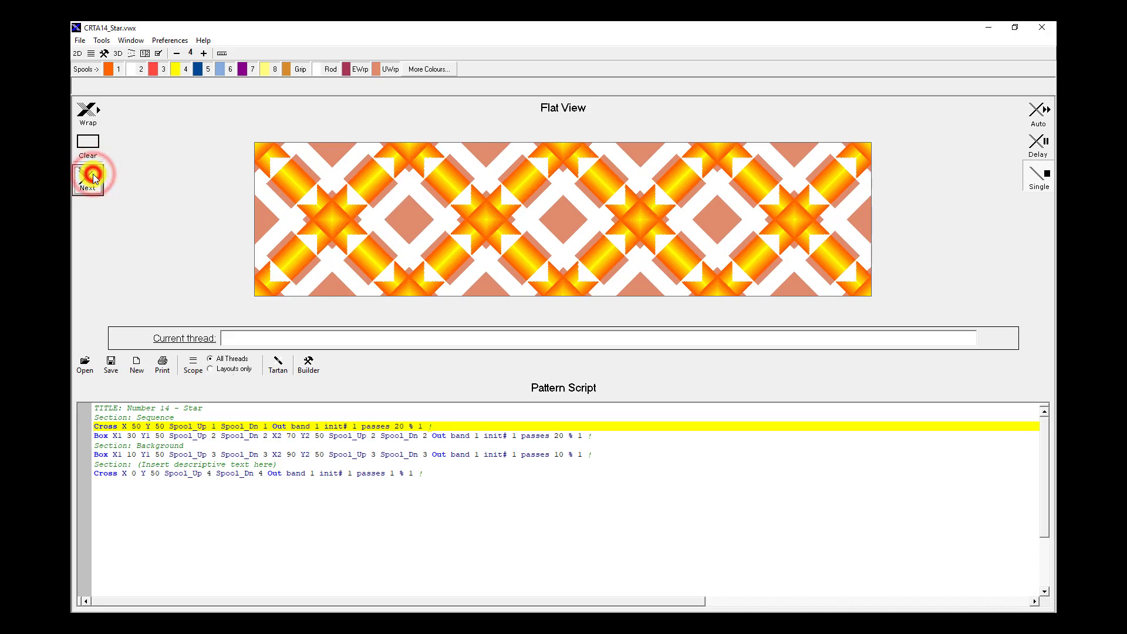
- Change spool 1 to Orange 9 and wind three more passes
left_click(114, 71)
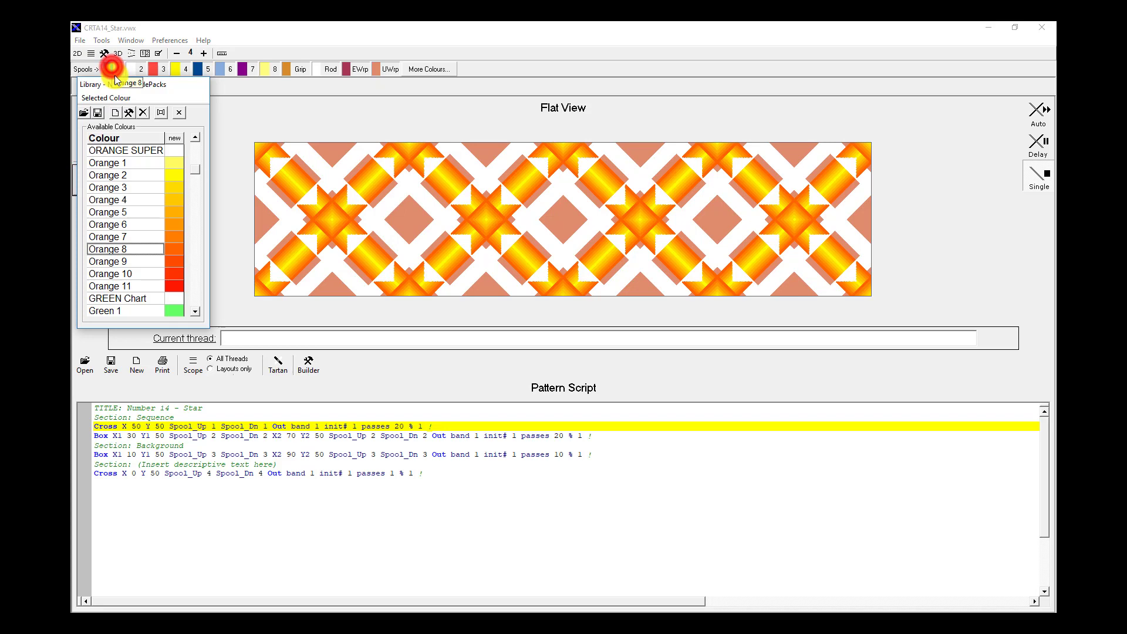
left_click(131, 257)
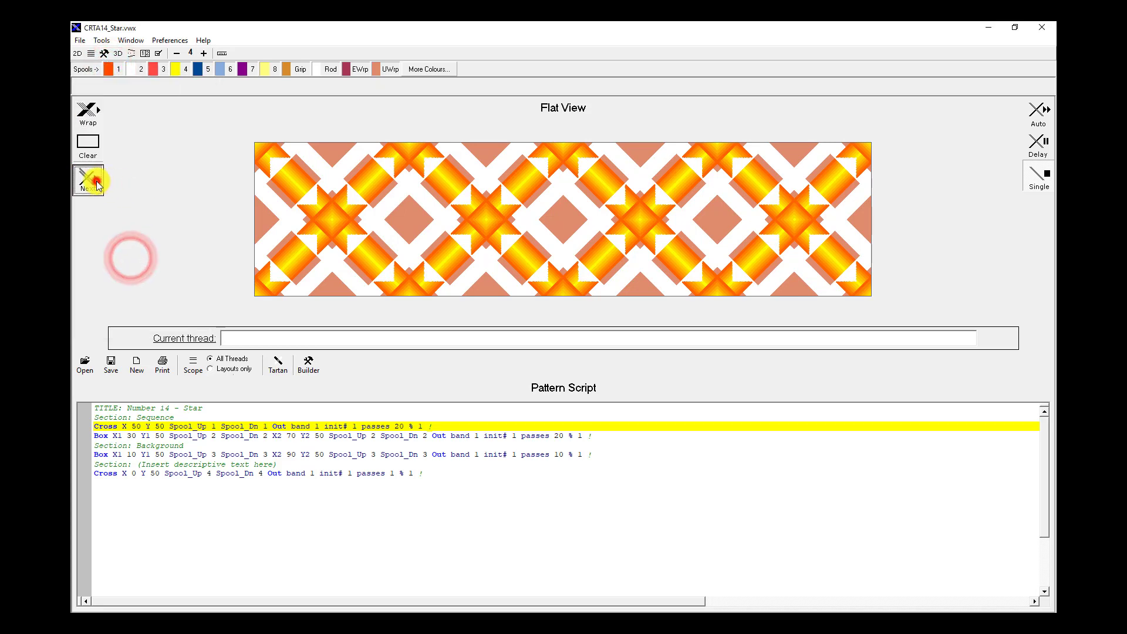
left_click(94, 181)
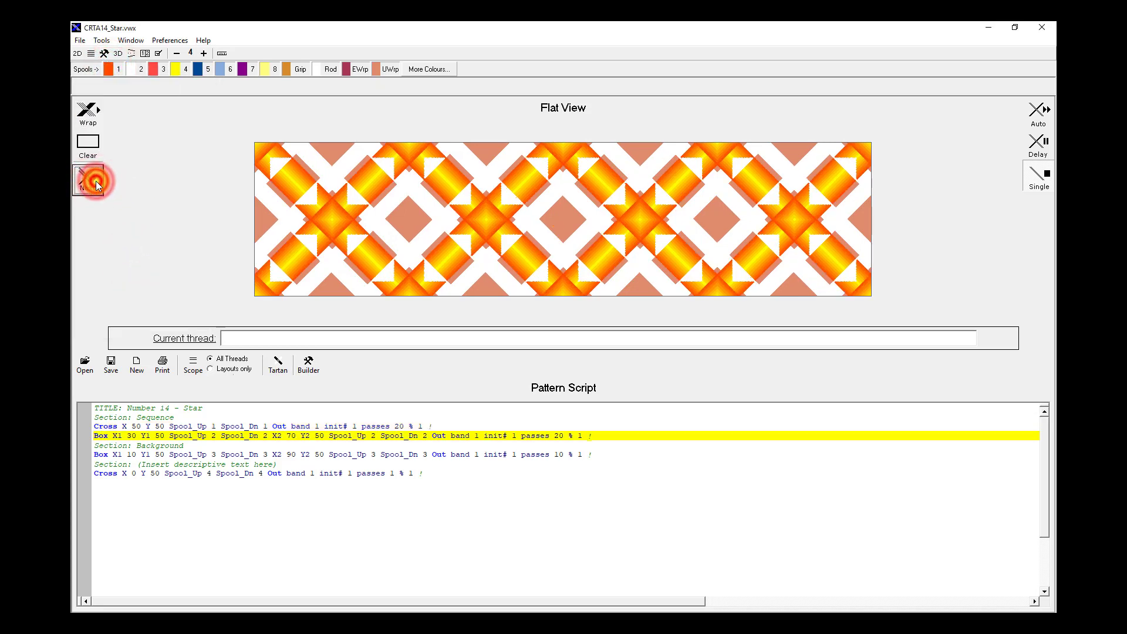
left_click(96, 183)
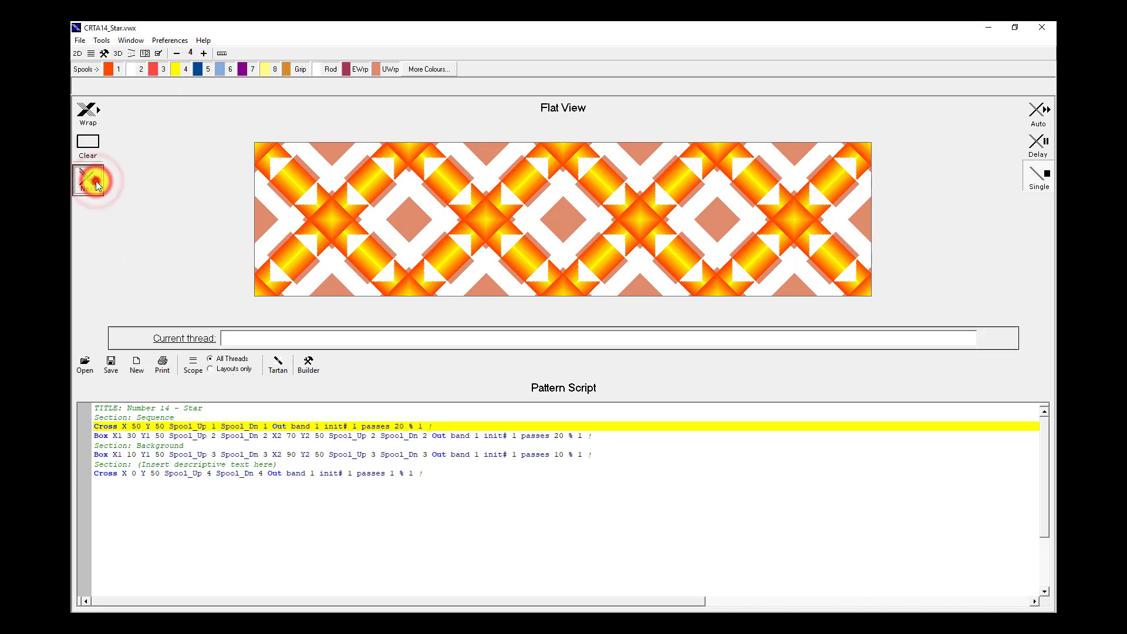
left_click(96, 183)
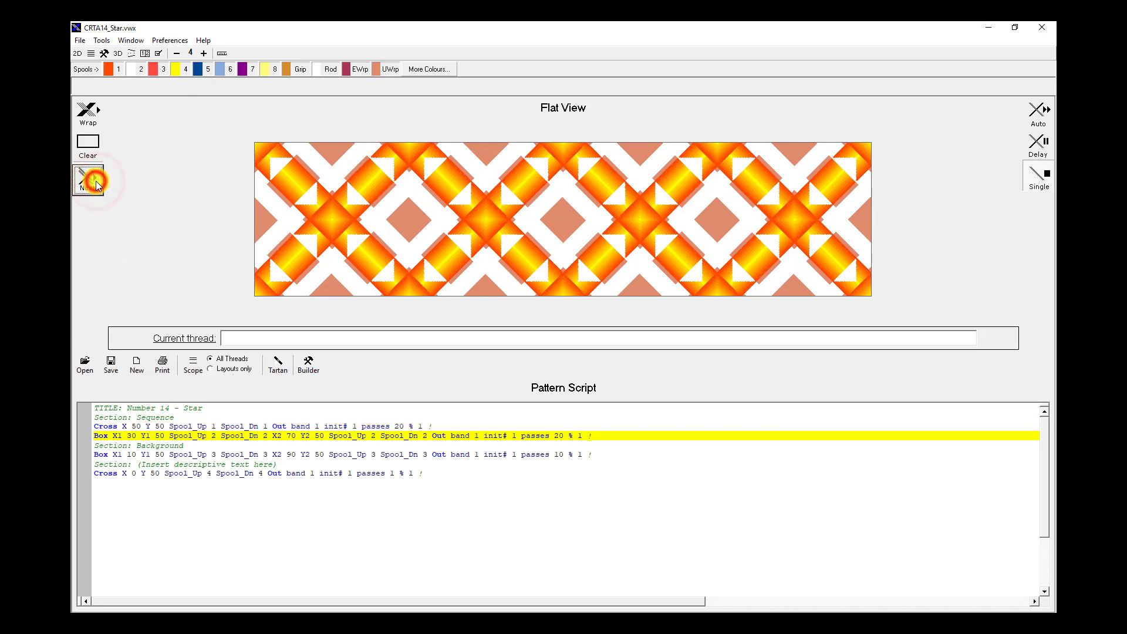
- Give spool 1 a darker red-orange shade from the list's bottom and wind five final passes
left_click(109, 71)
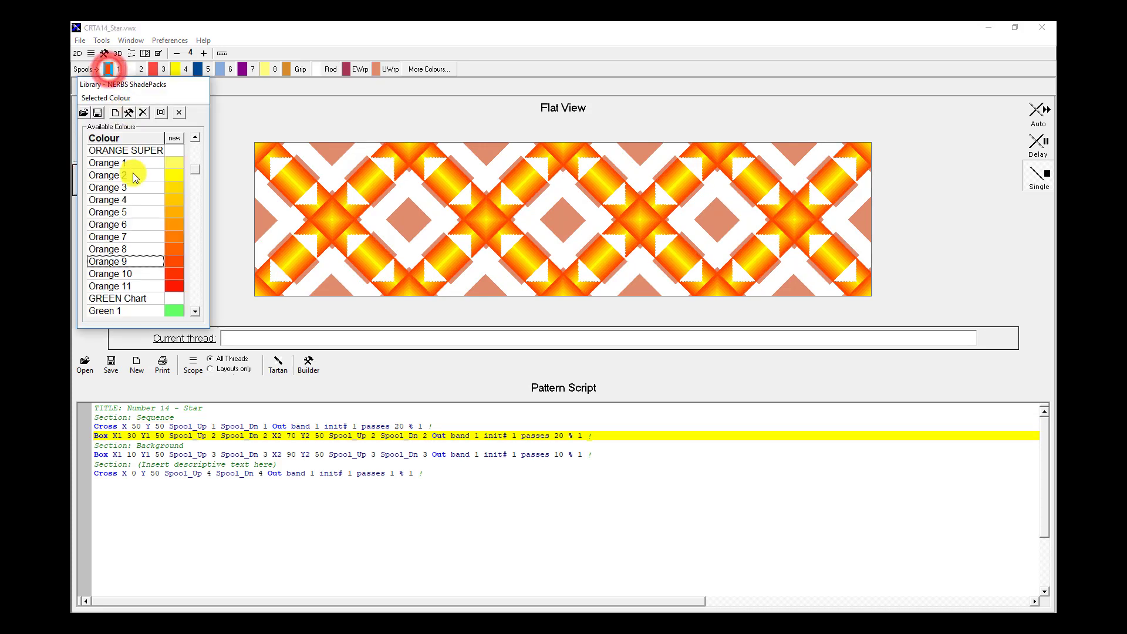
left_click(133, 271)
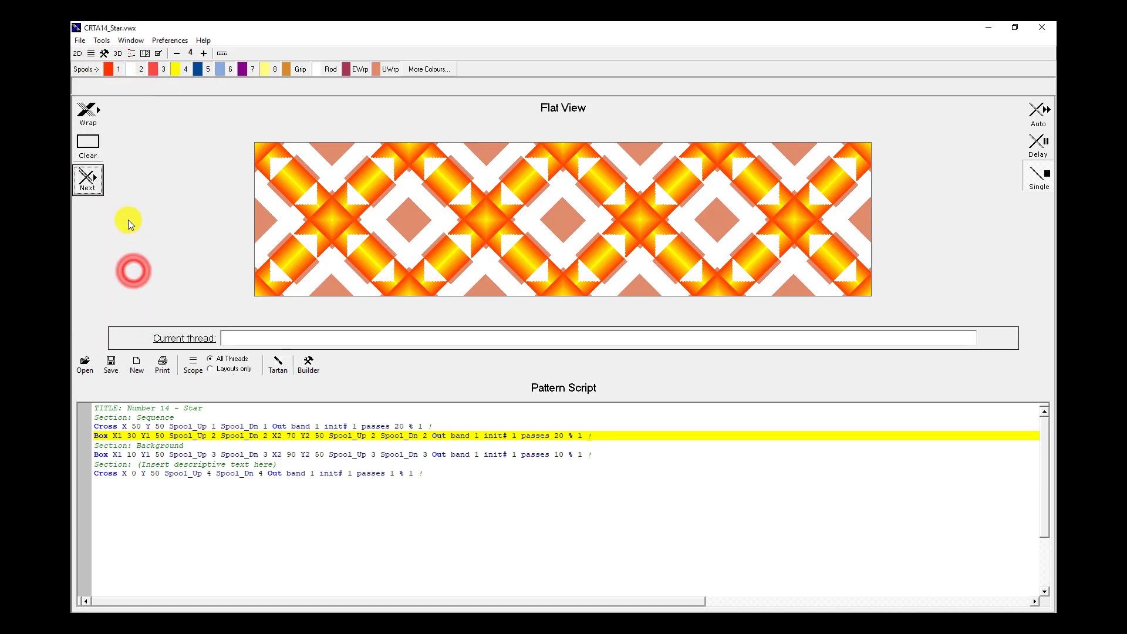
left_click(95, 178)
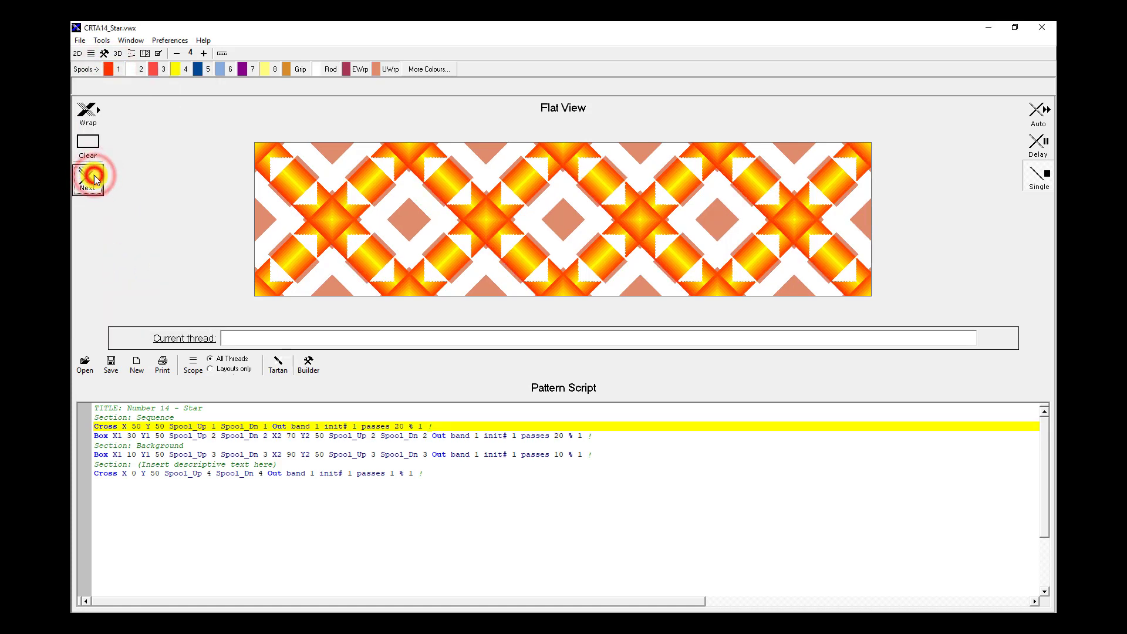
left_click(95, 179)
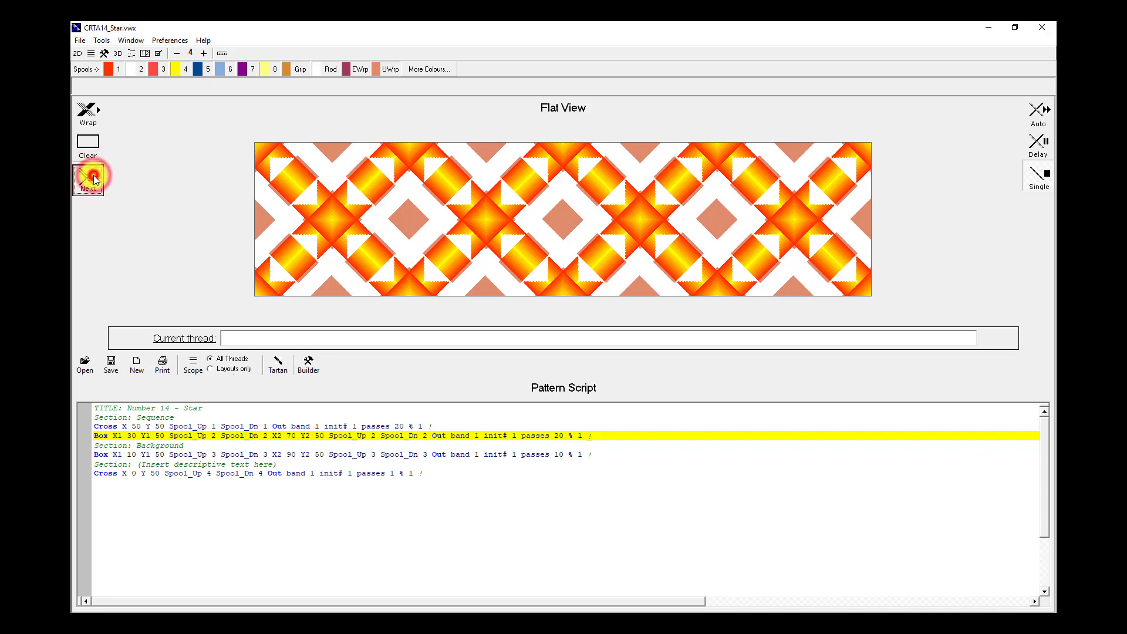
left_click(95, 178)
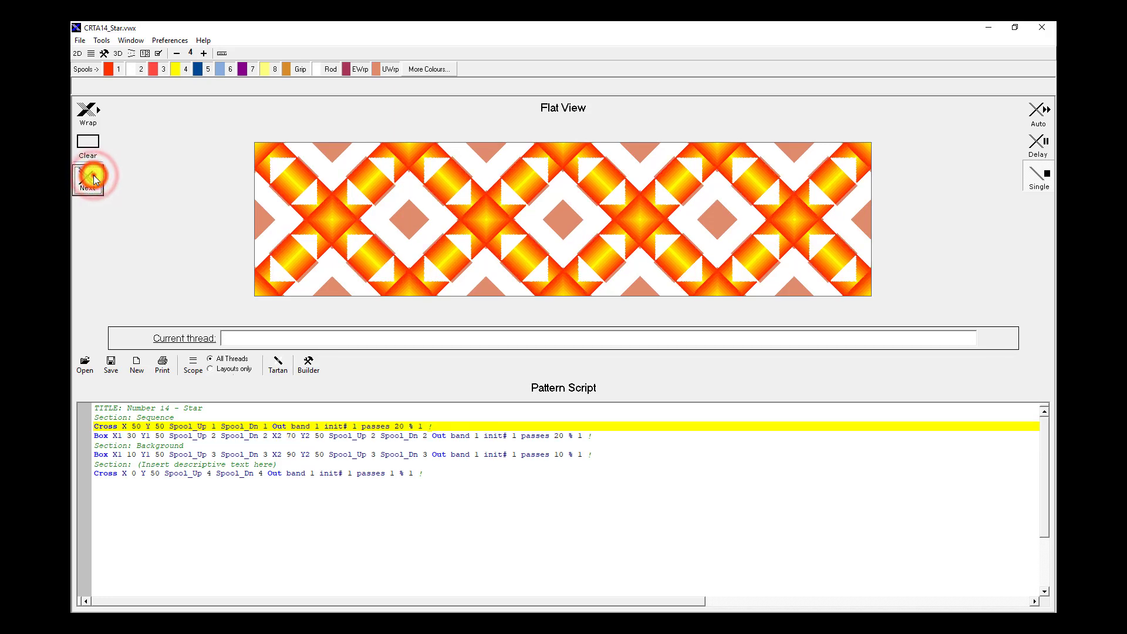
left_click(94, 179)
left_click(95, 178)
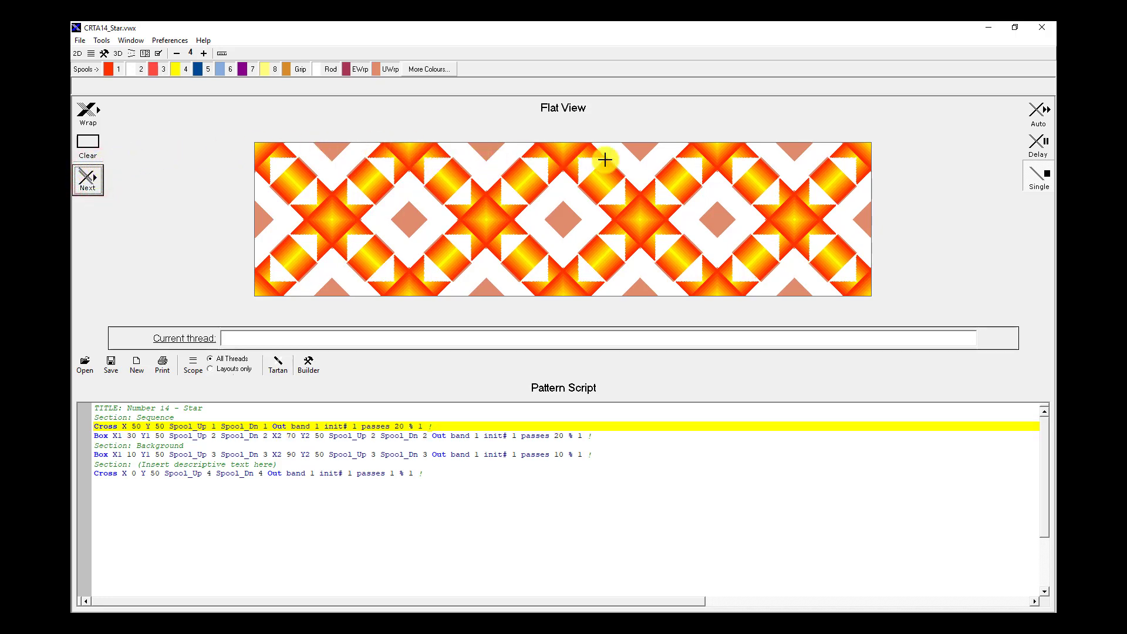
- Finish the remaining wrap script automatically with Auto
left_click(1037, 117)
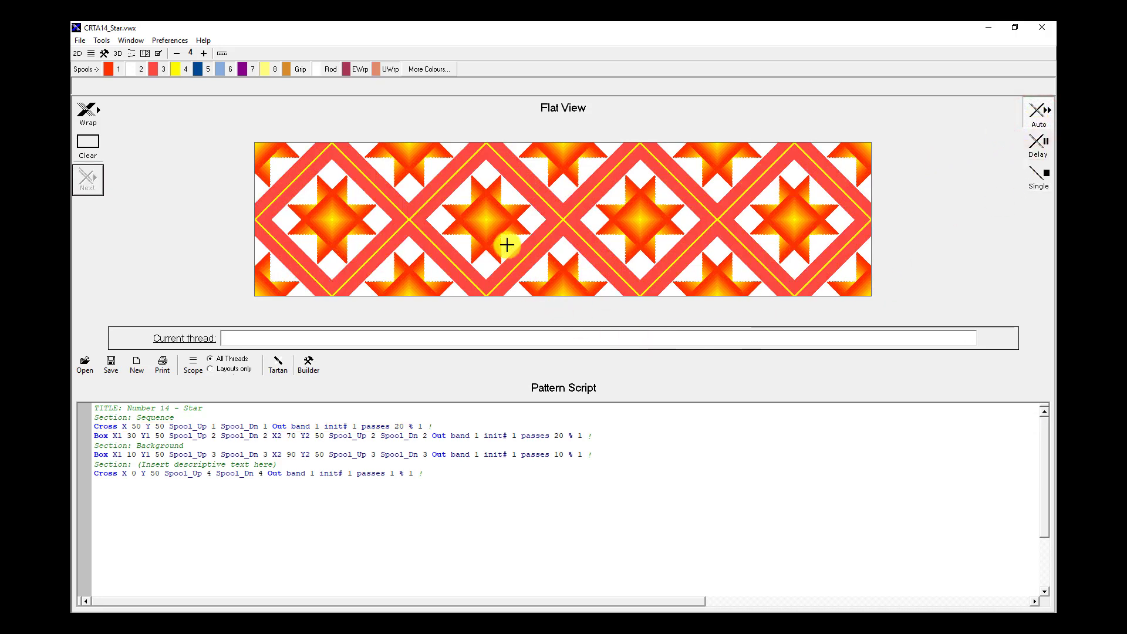